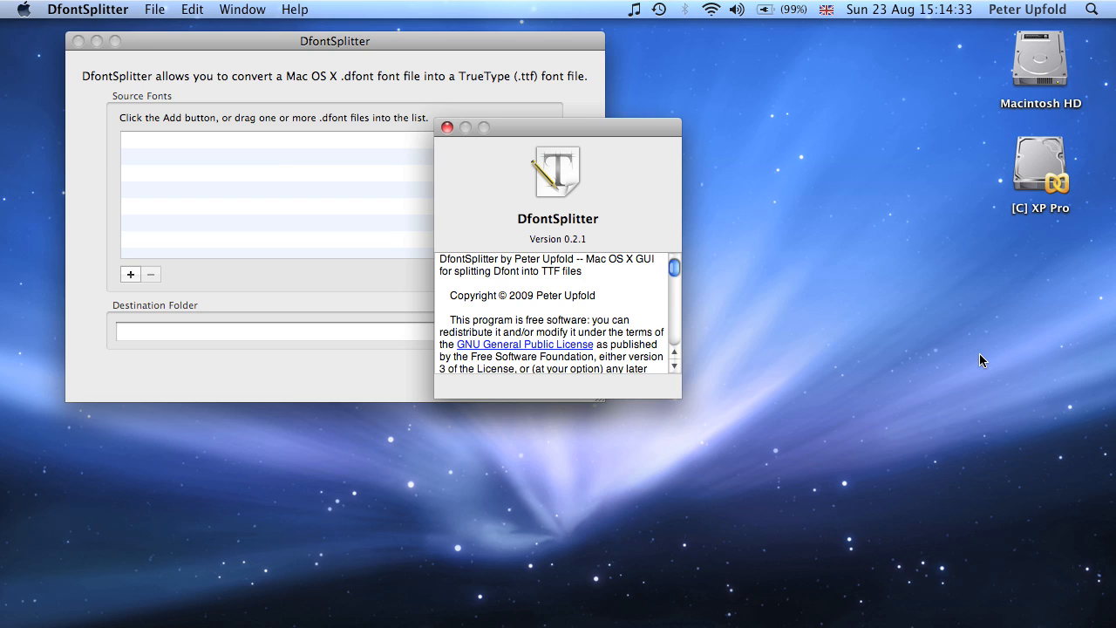
Close the version information window and add Helvetica.dfont from System/Library/Fonts on Macintosh HD to the source fonts.
left_click(449, 127)
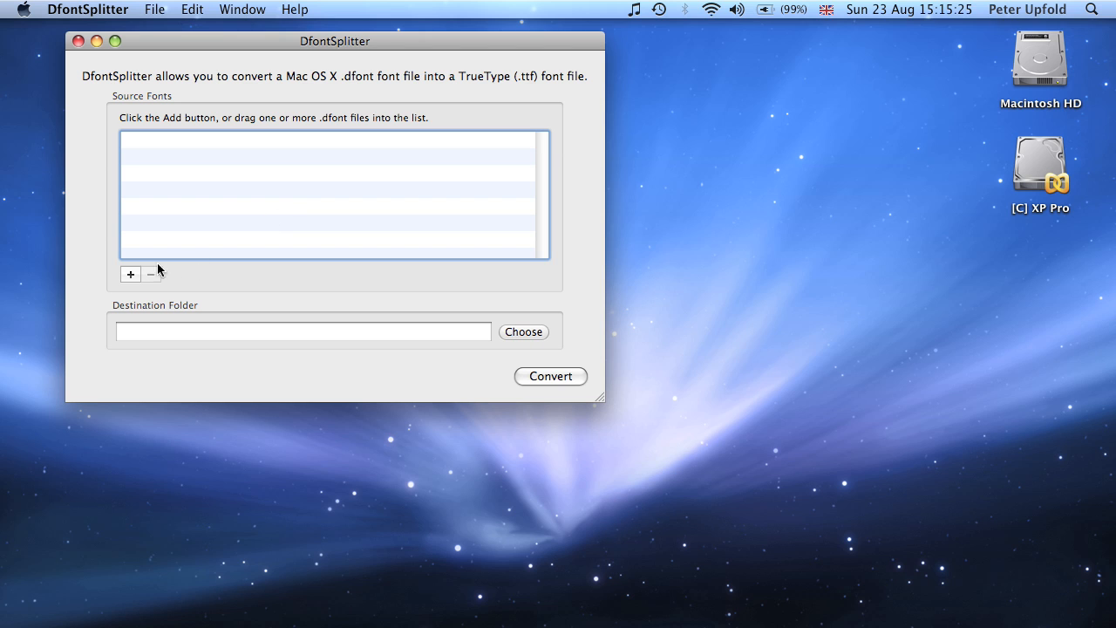
left_click(131, 275)
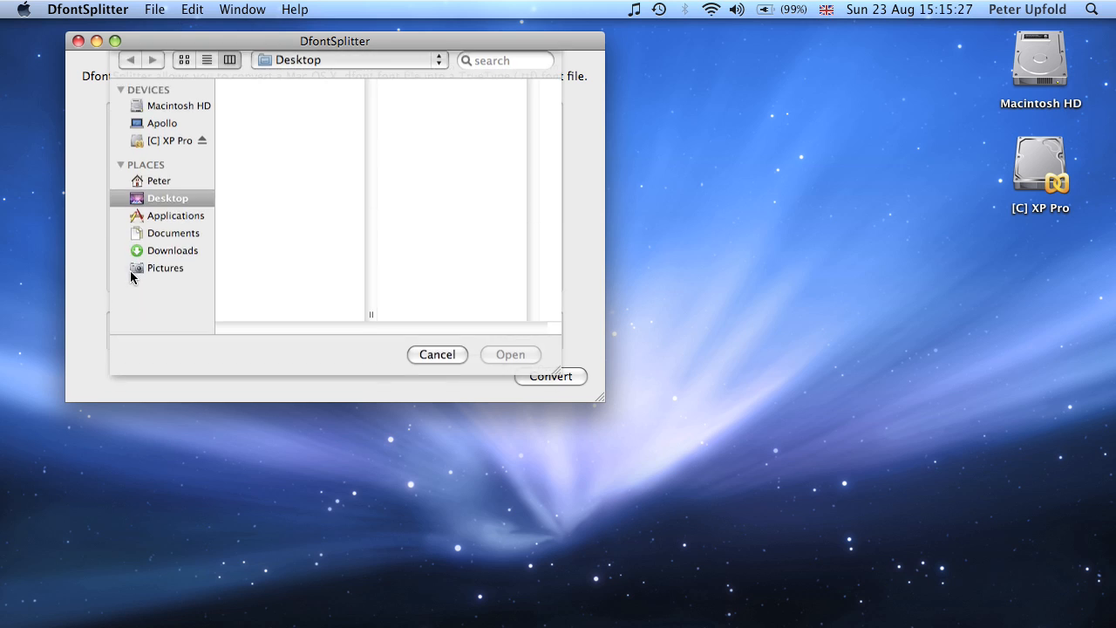
left_click(170, 115)
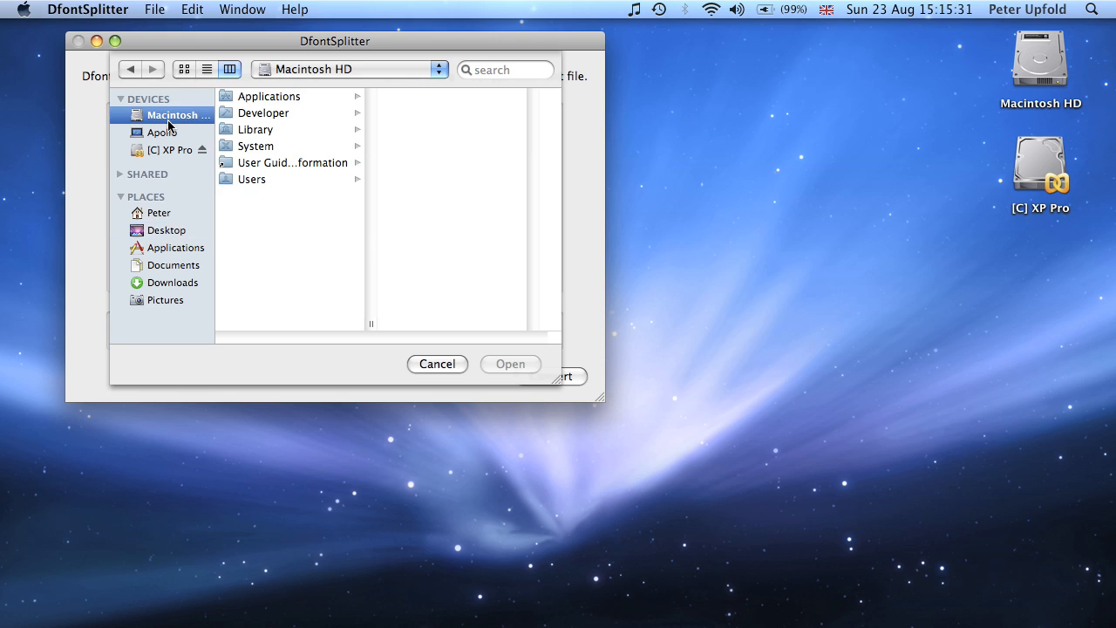
left_click(280, 148)
left_click(449, 94)
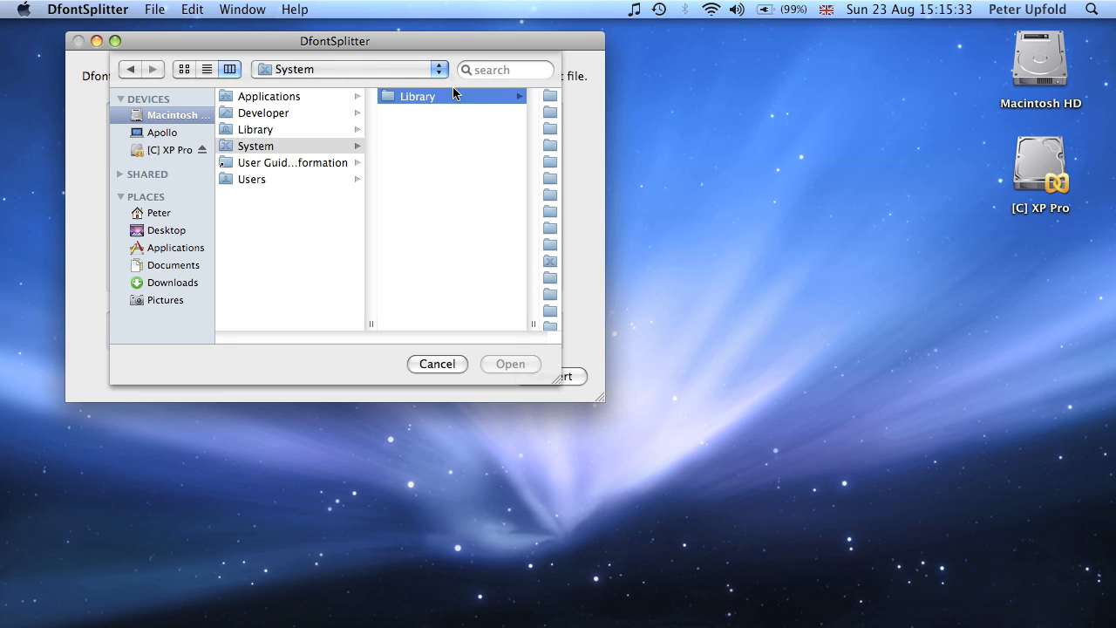
scroll(454, 90, "down", 4)
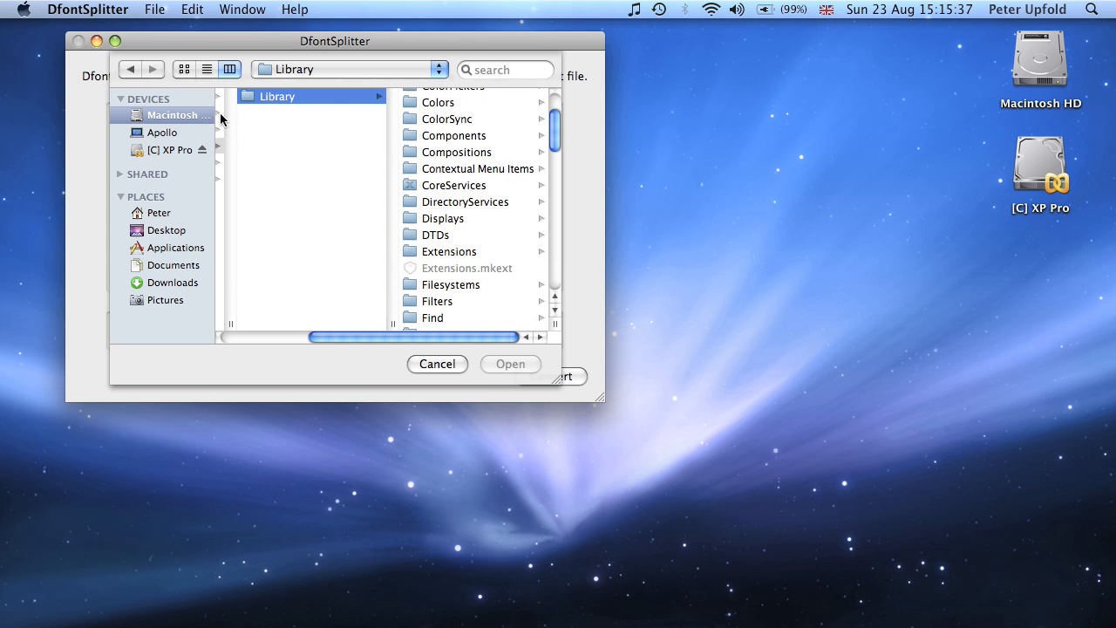
scroll(431, 244, "down", 1)
scroll(428, 294, "down", 1)
left_click(428, 321)
scroll(480, 242, "down", 5)
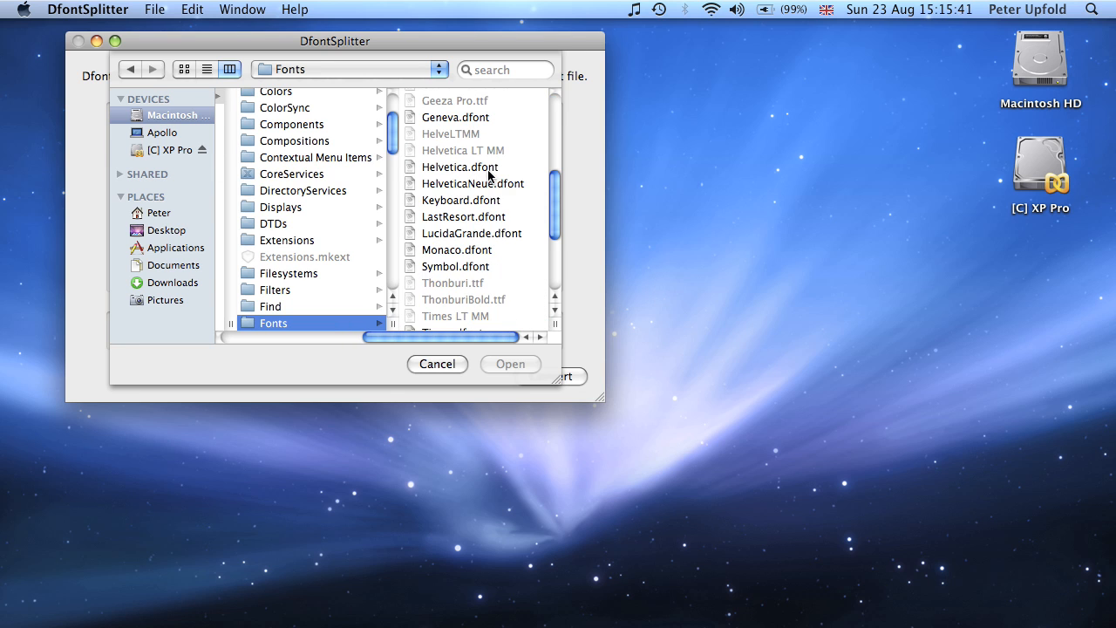
left_click(487, 168)
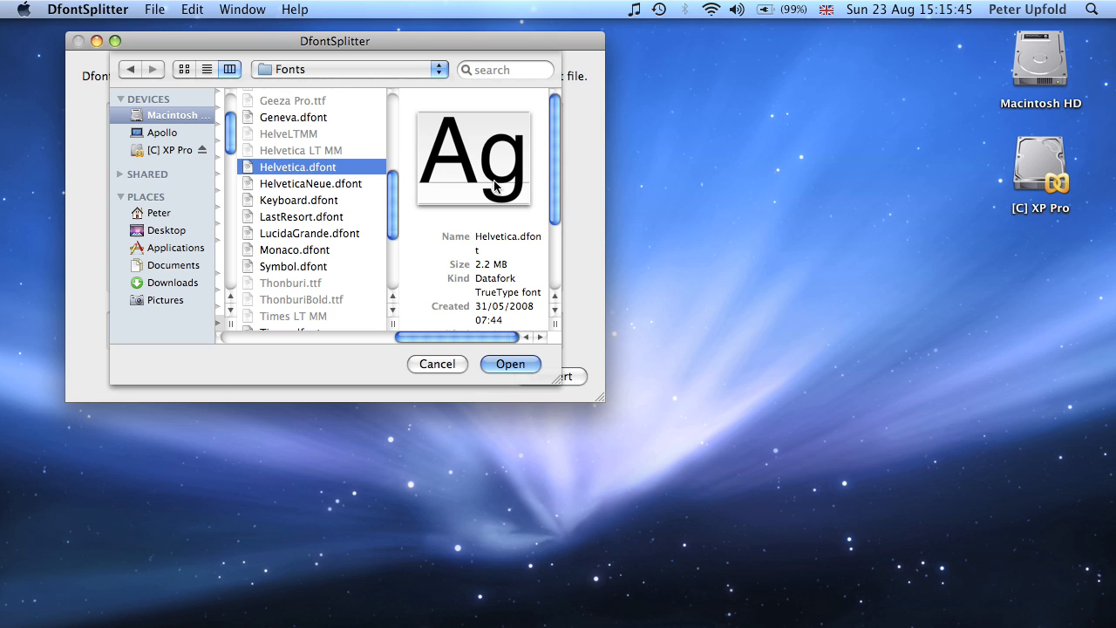
left_click(503, 372)
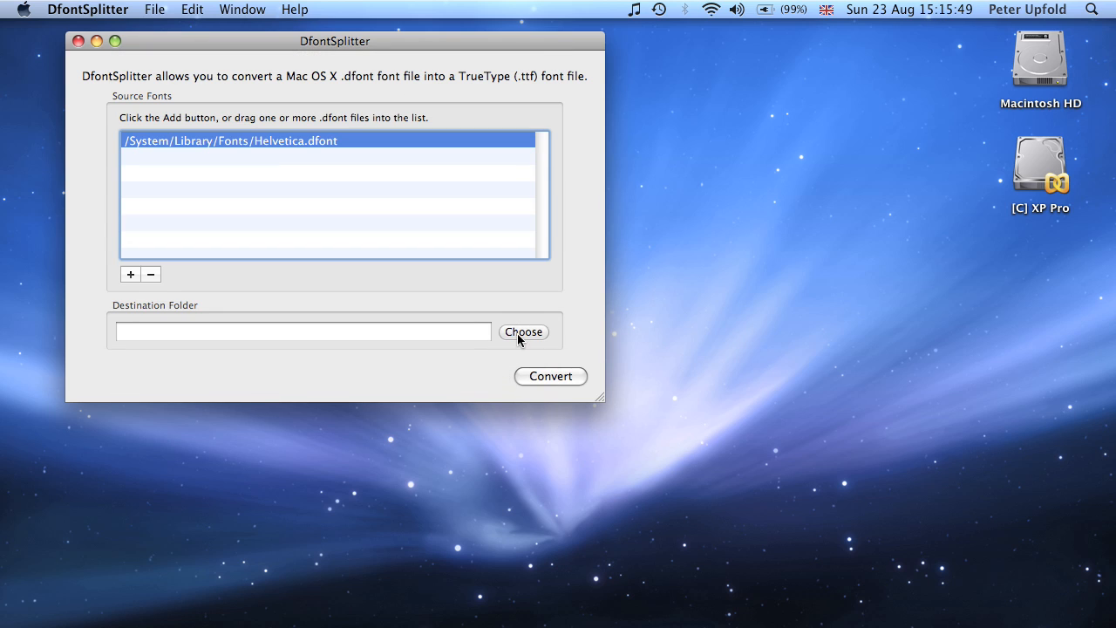
Set the Desktop as destination folder, convert Helvetica.dfont to TrueType, and minimize the converter window.
left_click(517, 333)
left_click(529, 379)
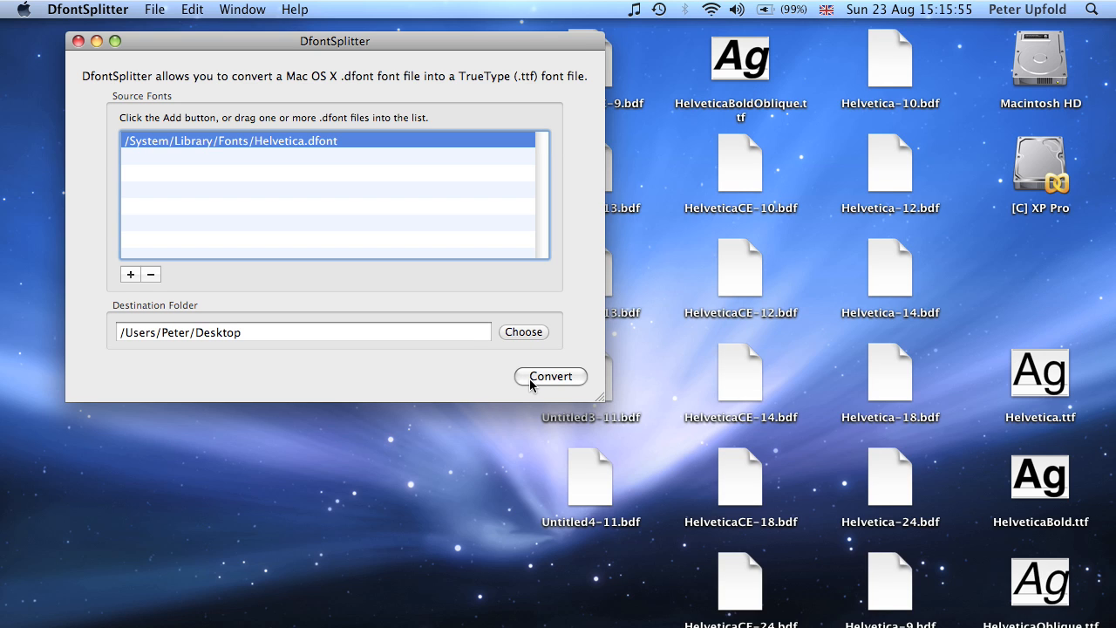
left_click(96, 41)
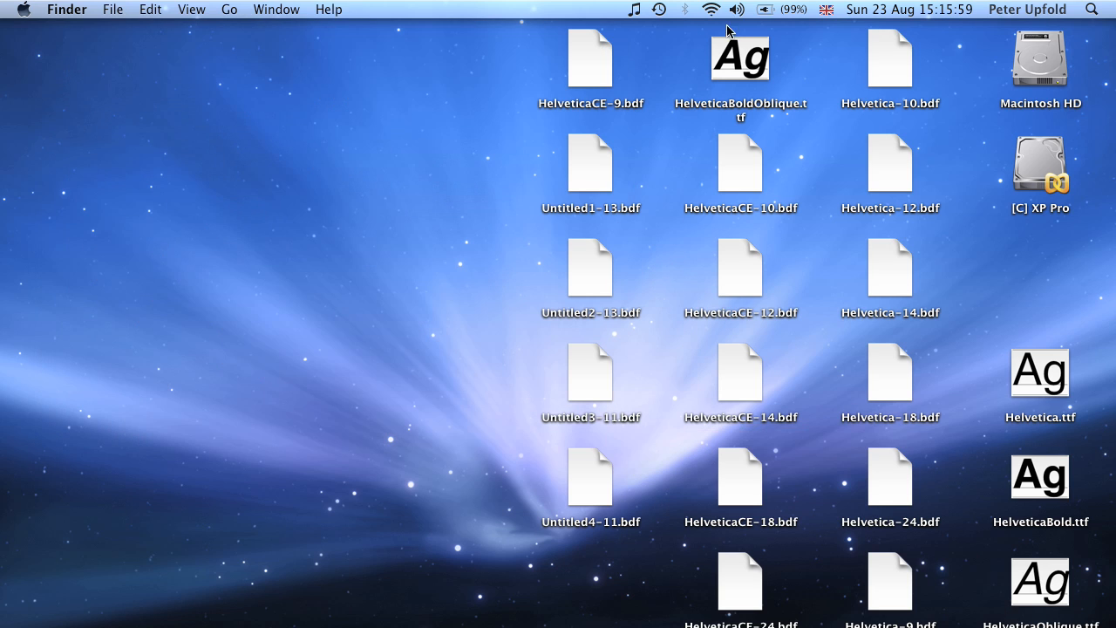
Select HelveticaBoldOblique.ttf, HelveticaOblique.ttf, HelveticaBold.ttf and Helvetica.ttf together on the desktop.
left_click(757, 66)
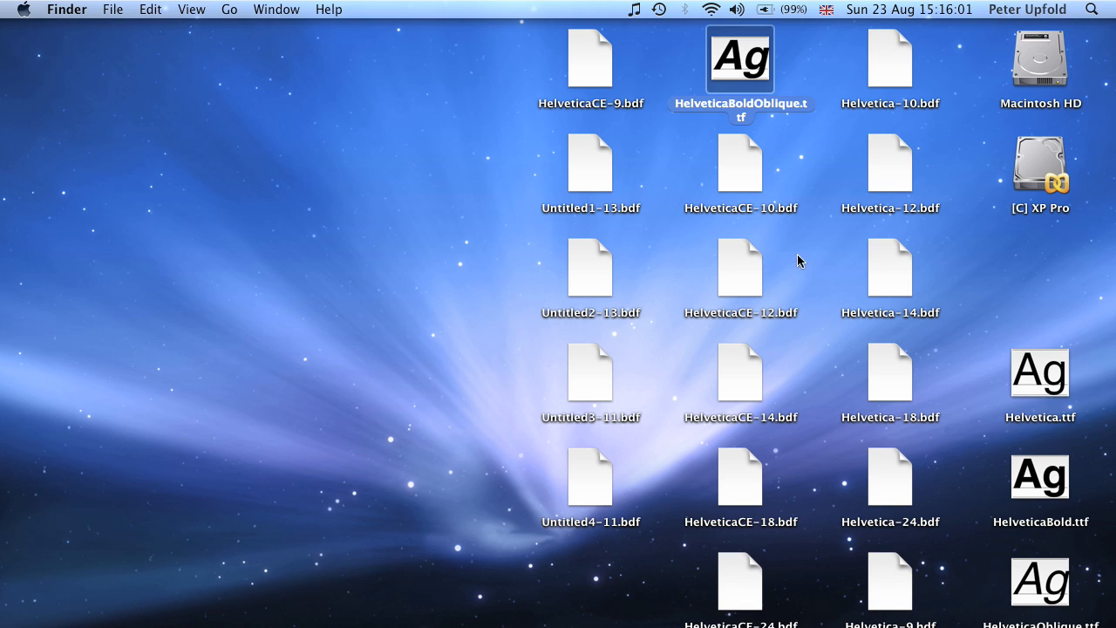
left_click(1027, 586, "super")
left_click(1032, 446, "super")
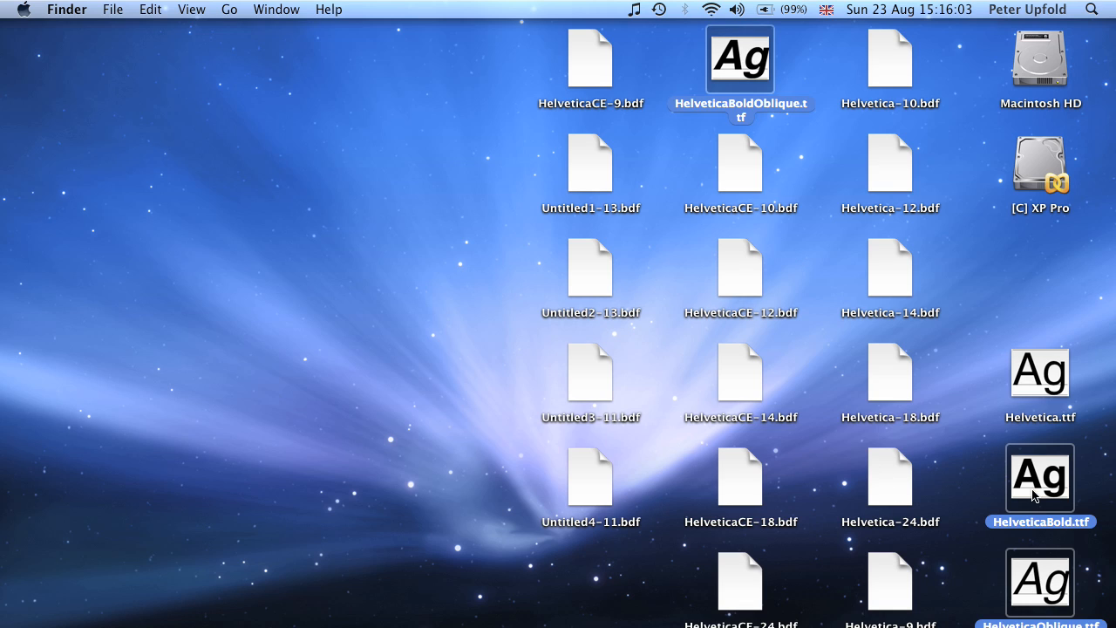
left_click(1038, 394, "super")
Preview the selected TTF fonts one after another in Quick Look and close the preview.
key("space")
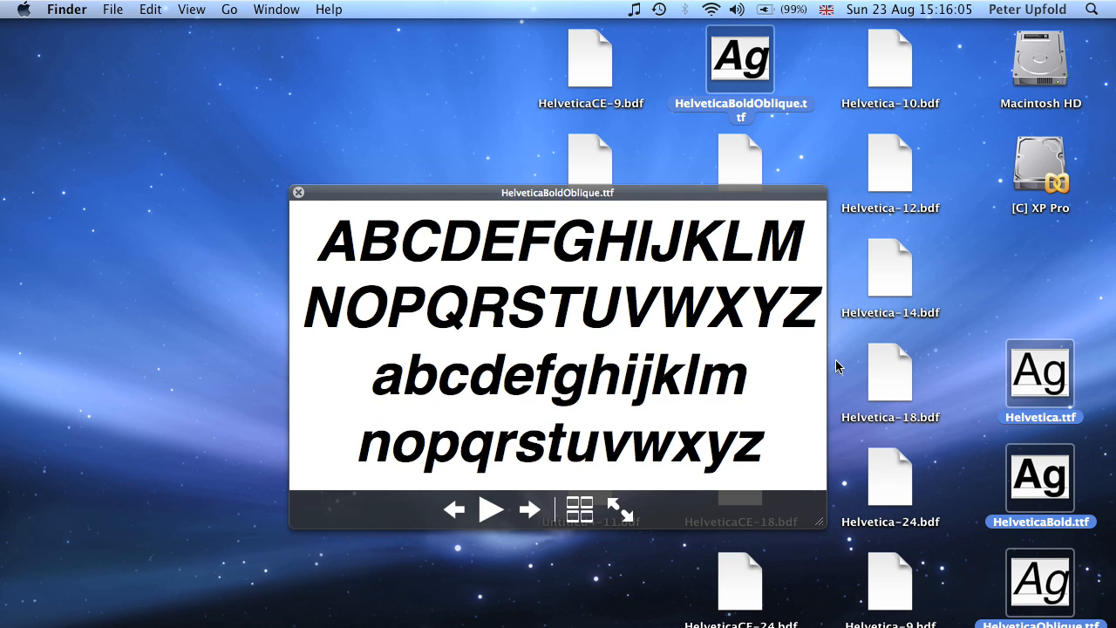
key("Right")
key("Right")
key("Right")
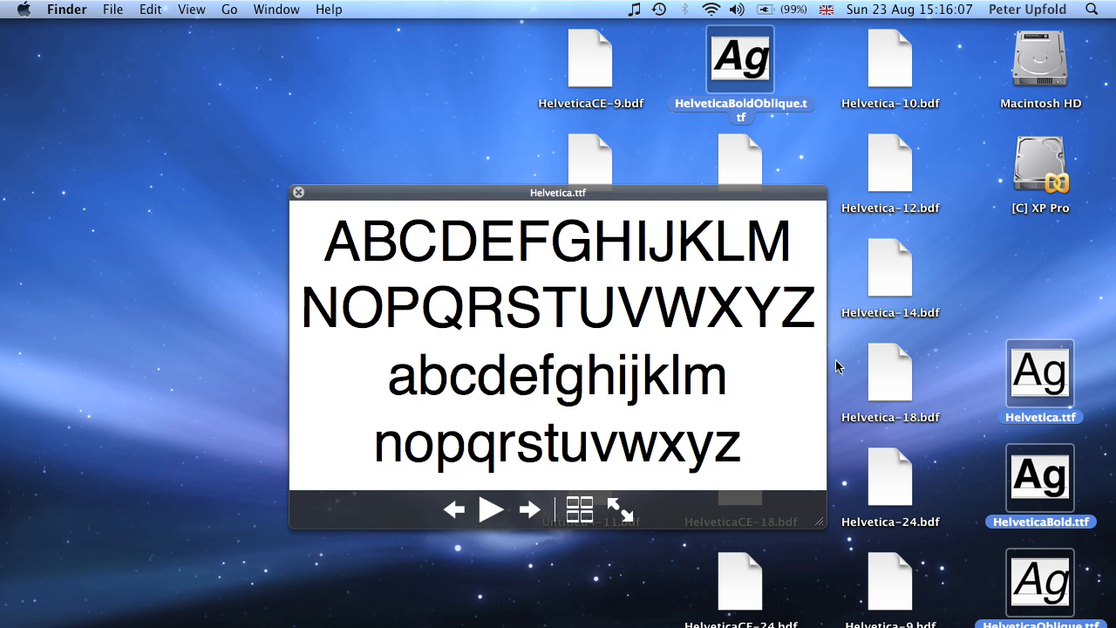
key("Right")
key("Right")
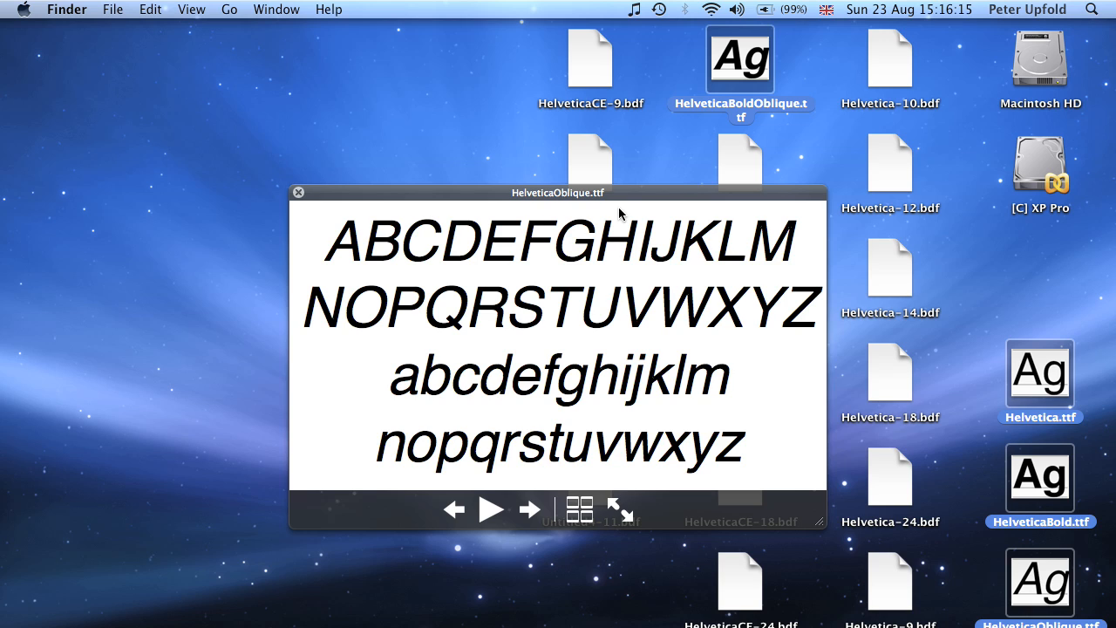
key("Left")
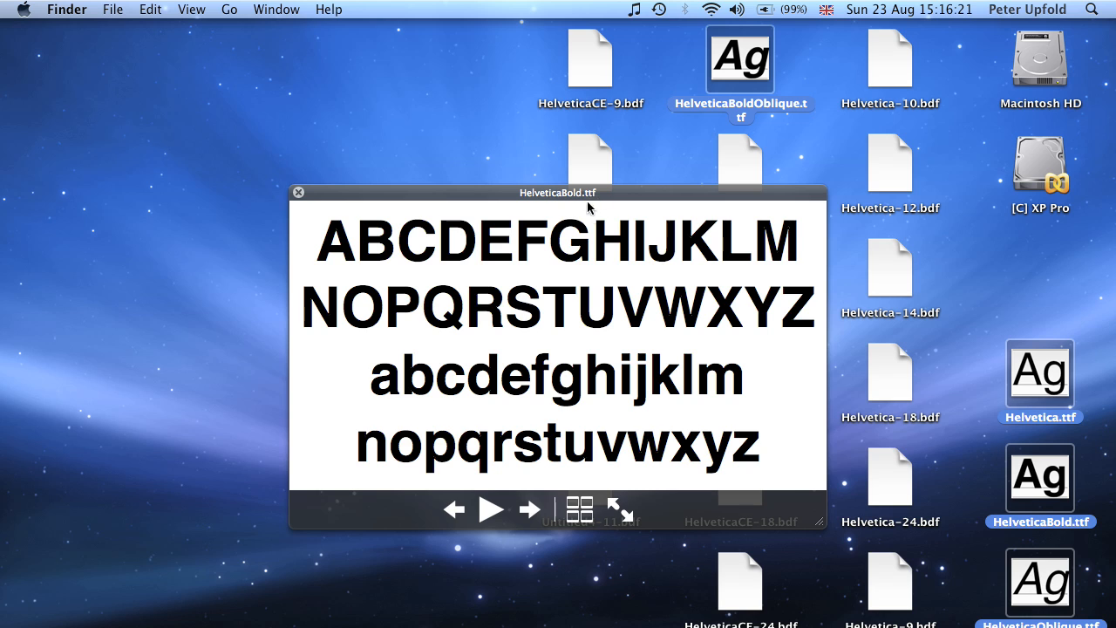
key("space")
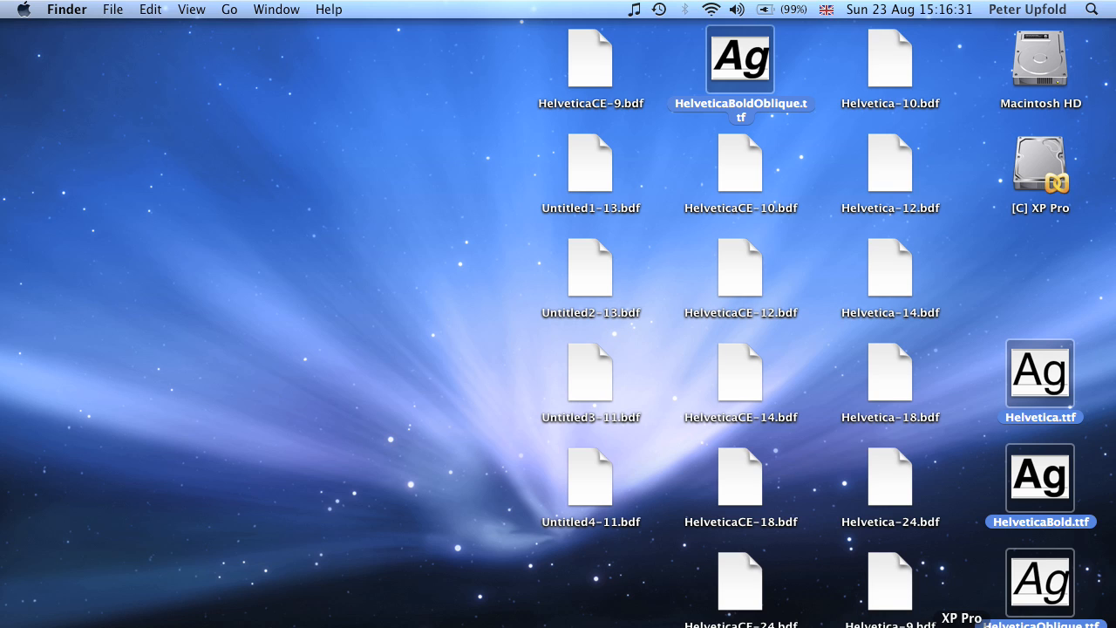
Switch to the XP Pro virtual machine, copy the four selected TTF files onto its desktop, and try to open Helvetica.ttf.
left_click(961, 624)
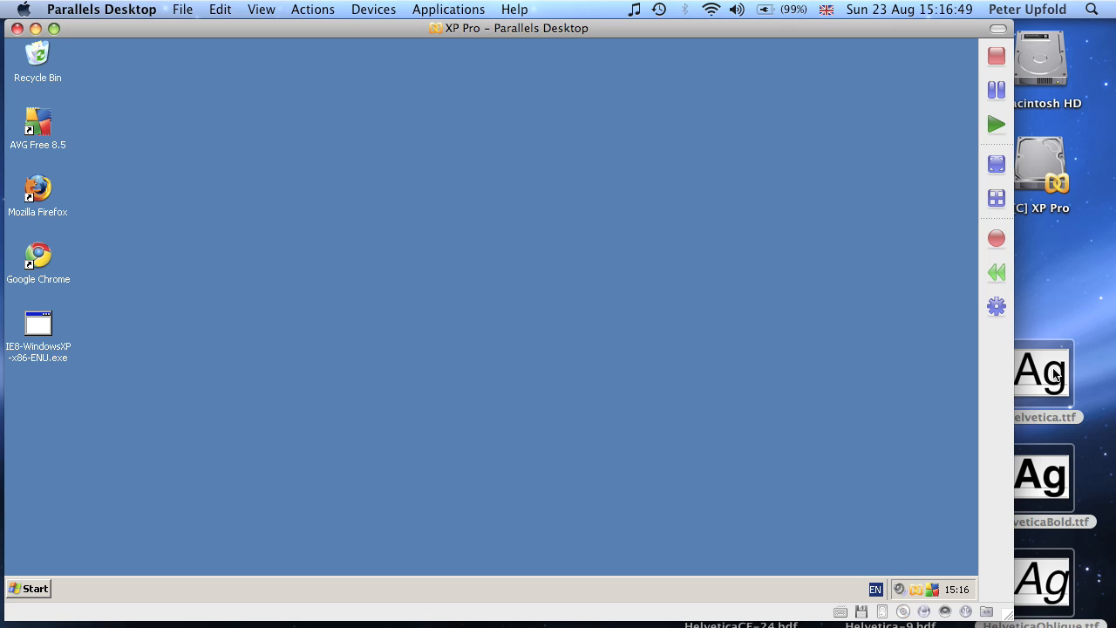
left_click_drag(1055, 375, 345, 277)
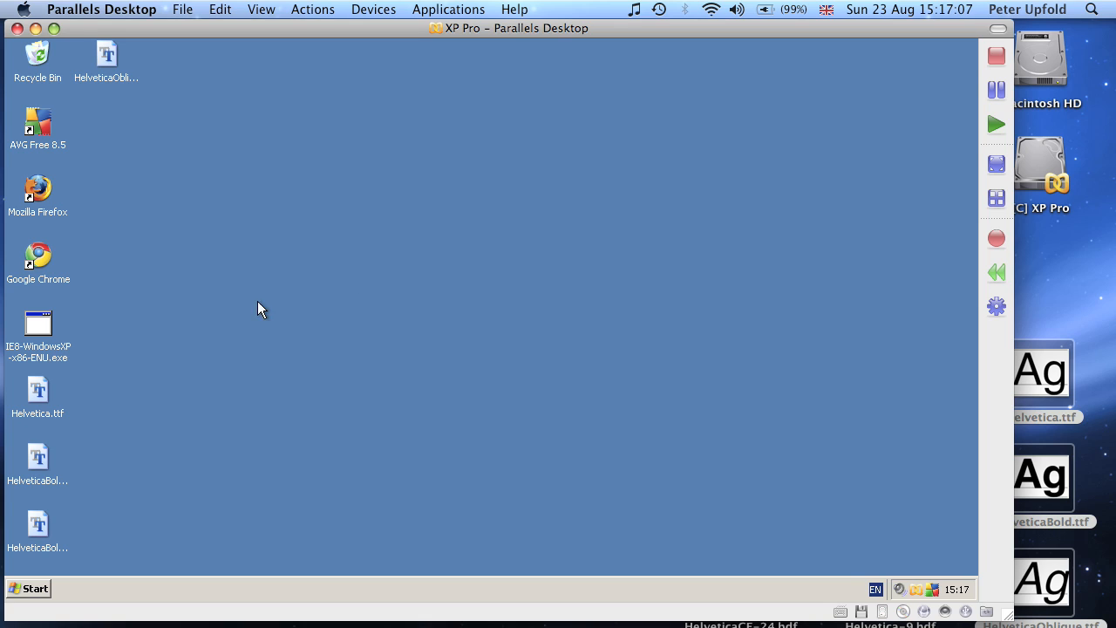
mouse_move(56, 386)
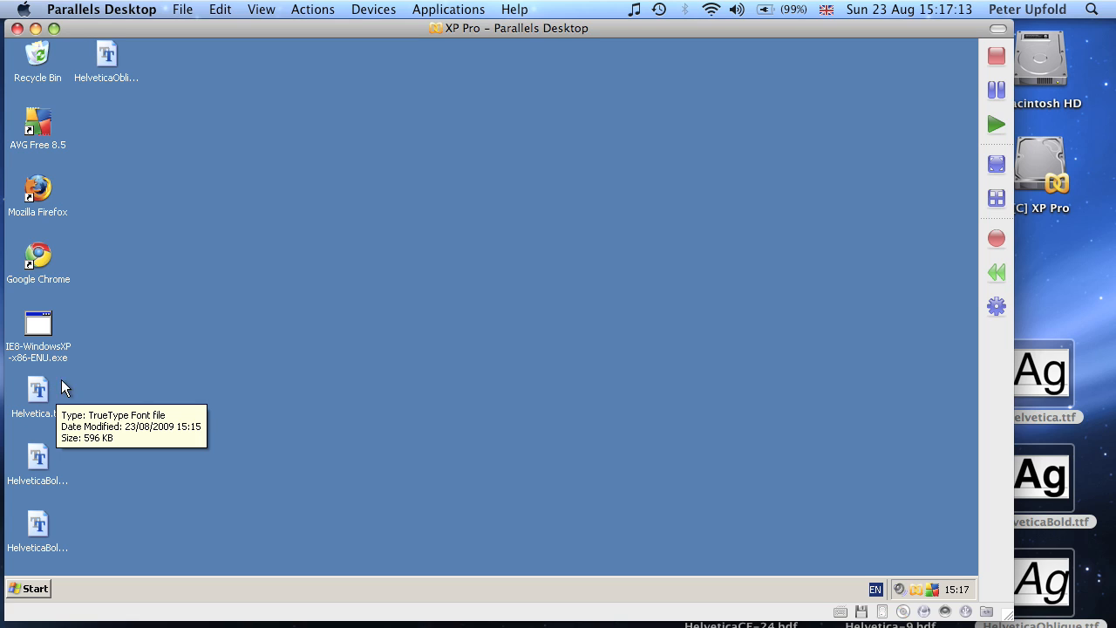
double_click(38, 396)
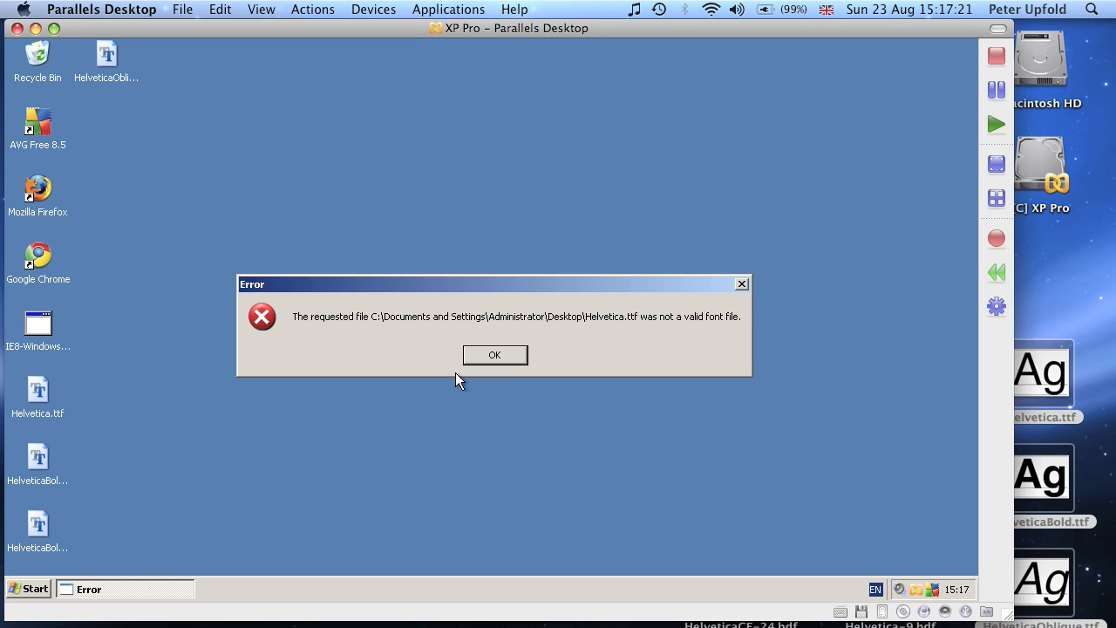
left_click(495, 355)
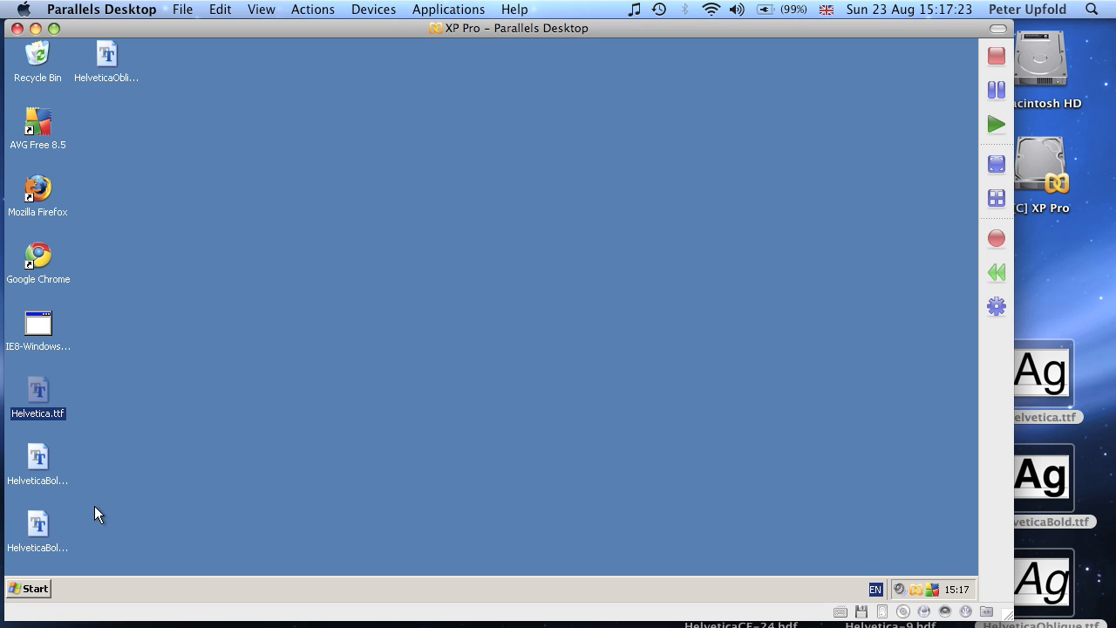
Move the four copied Helvetica font files to the Windows Recycle Bin and minimize the virtual machine window.
left_click_drag(92, 512, 49, 382)
left_click_drag(105, 61, 40, 60)
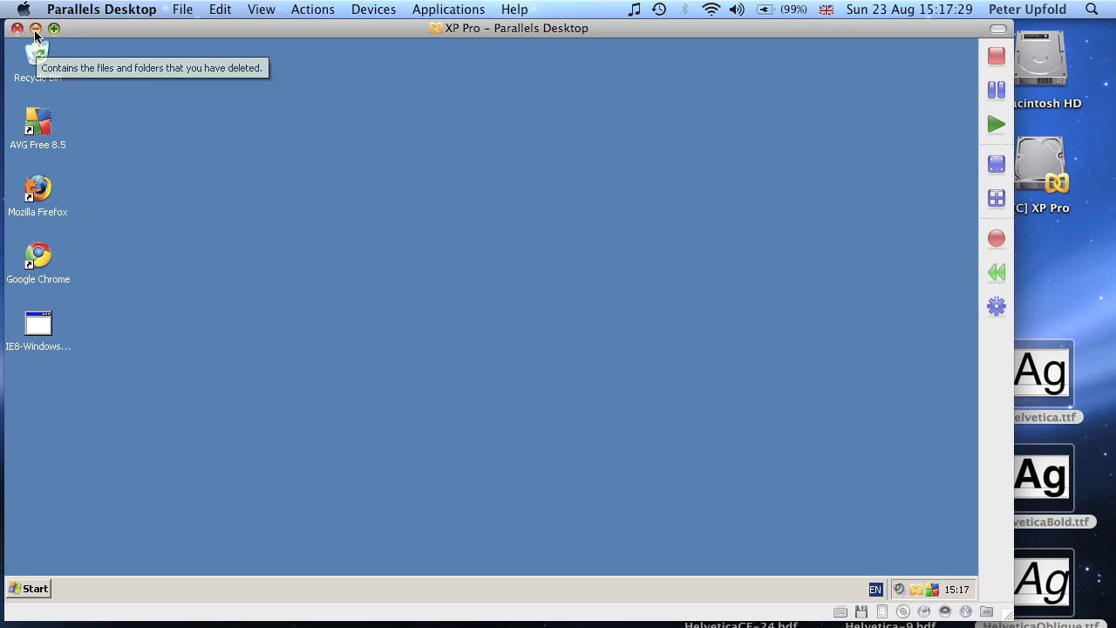
left_click(35, 29)
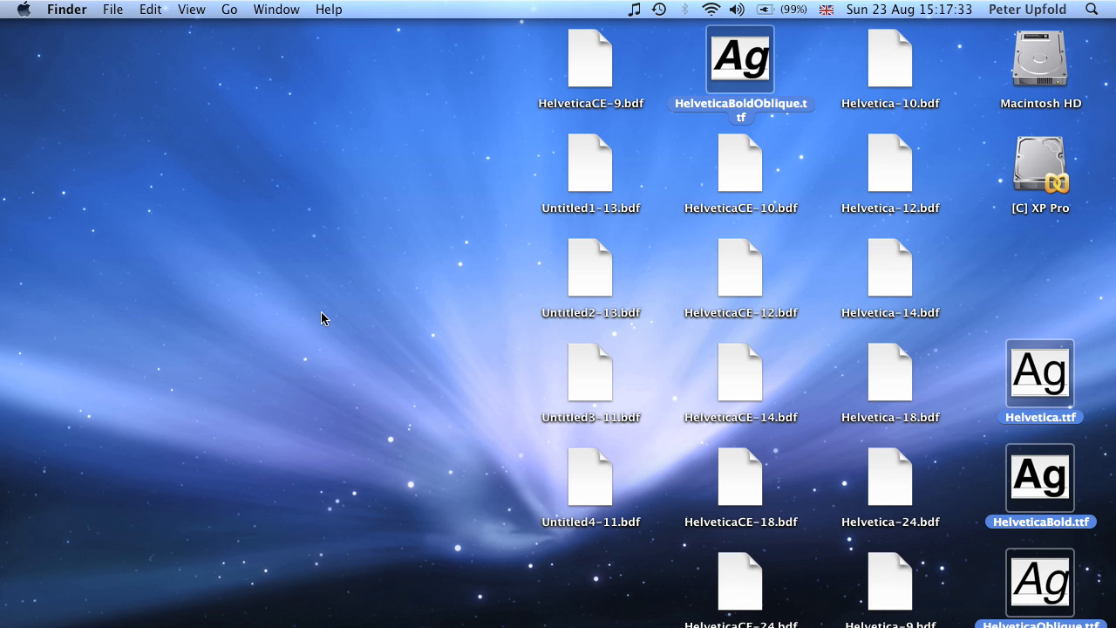
Find FontForge with a Spotlight search for "font" and launch it.
key("super+space")
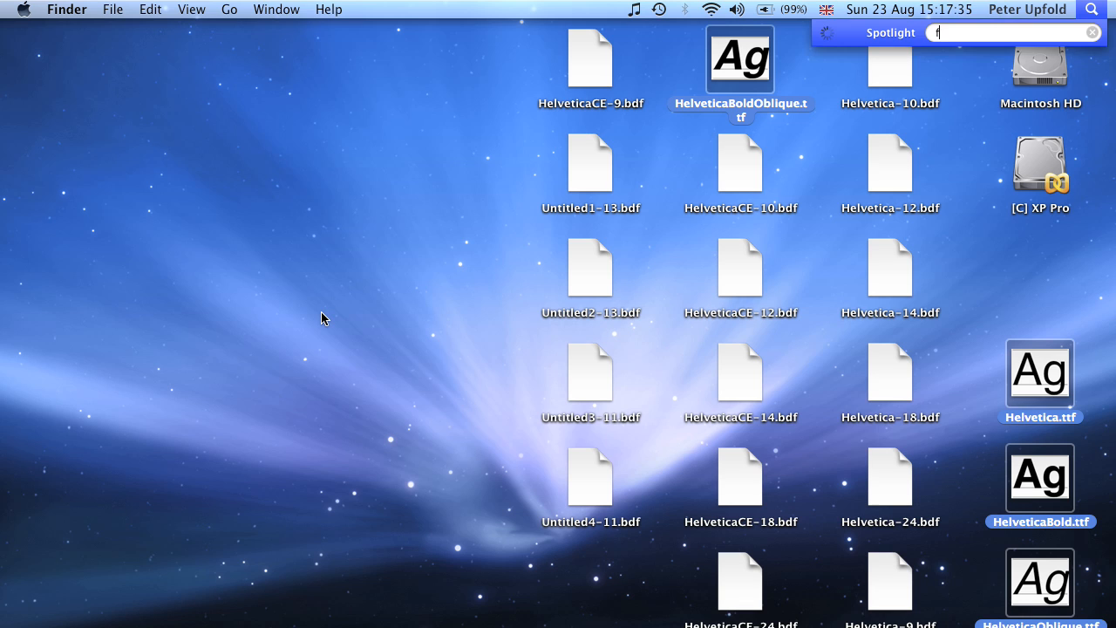
type("font")
key("Return")
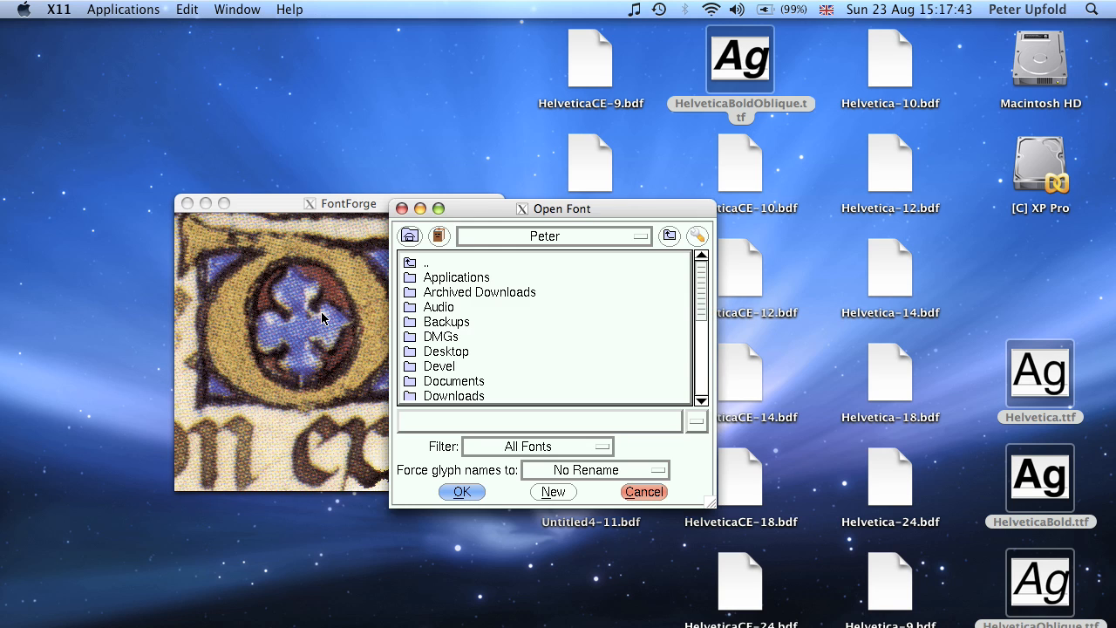
Open Helvetica.ttf from the Desktop folder in FontForge and arrange its font window and the Warnings window.
left_click_drag(540, 213, 263, 81)
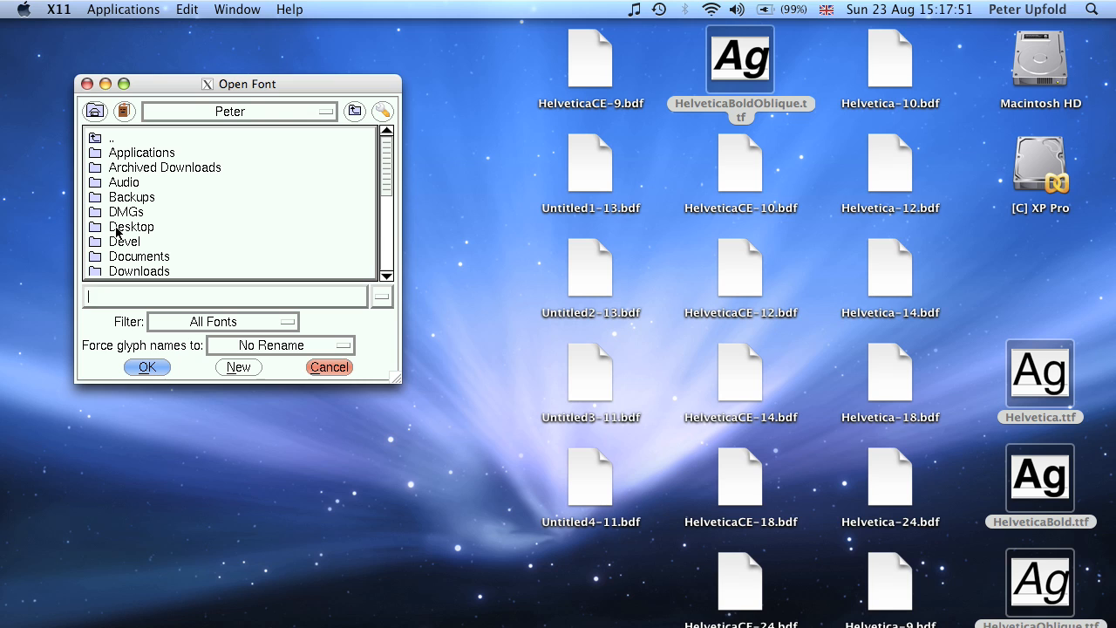
double_click(116, 229)
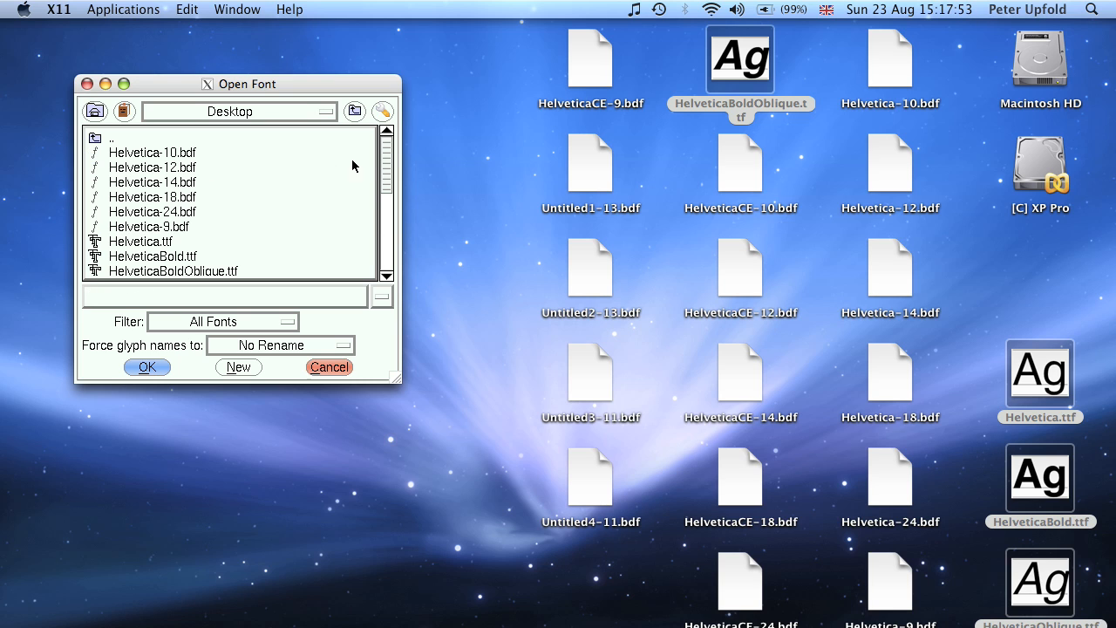
left_click_drag(388, 161, 389, 171)
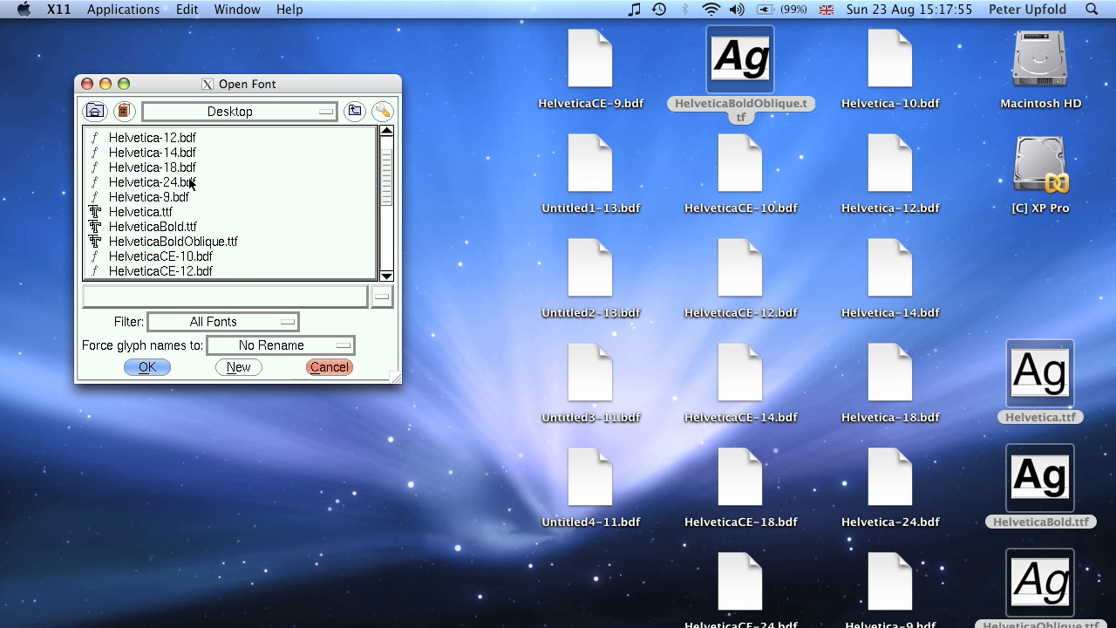
double_click(155, 214)
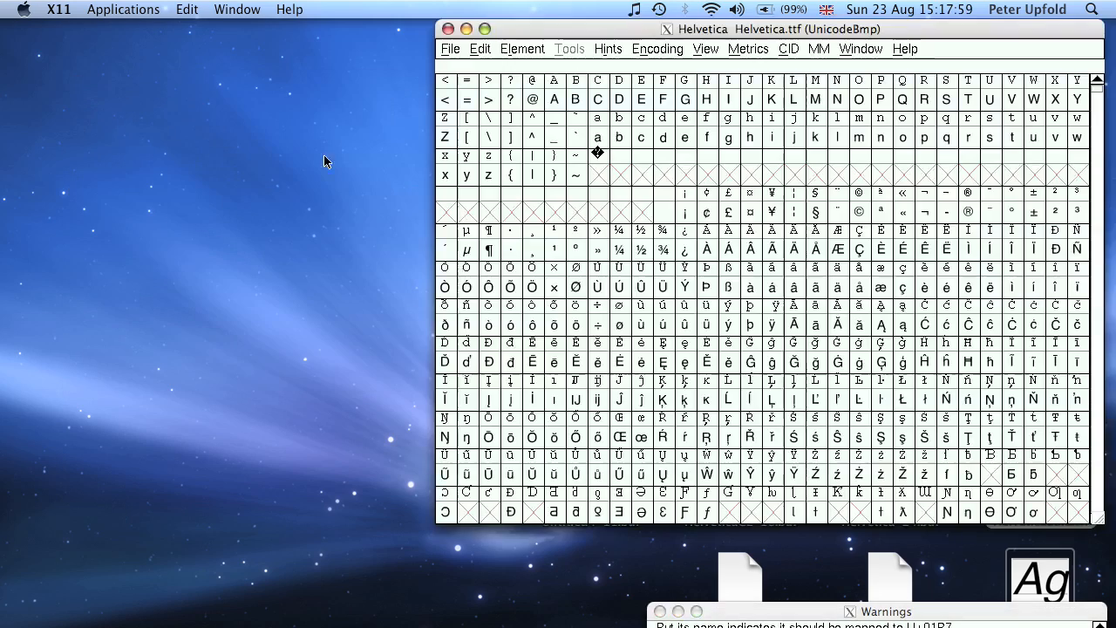
left_click_drag(692, 42, 272, 47)
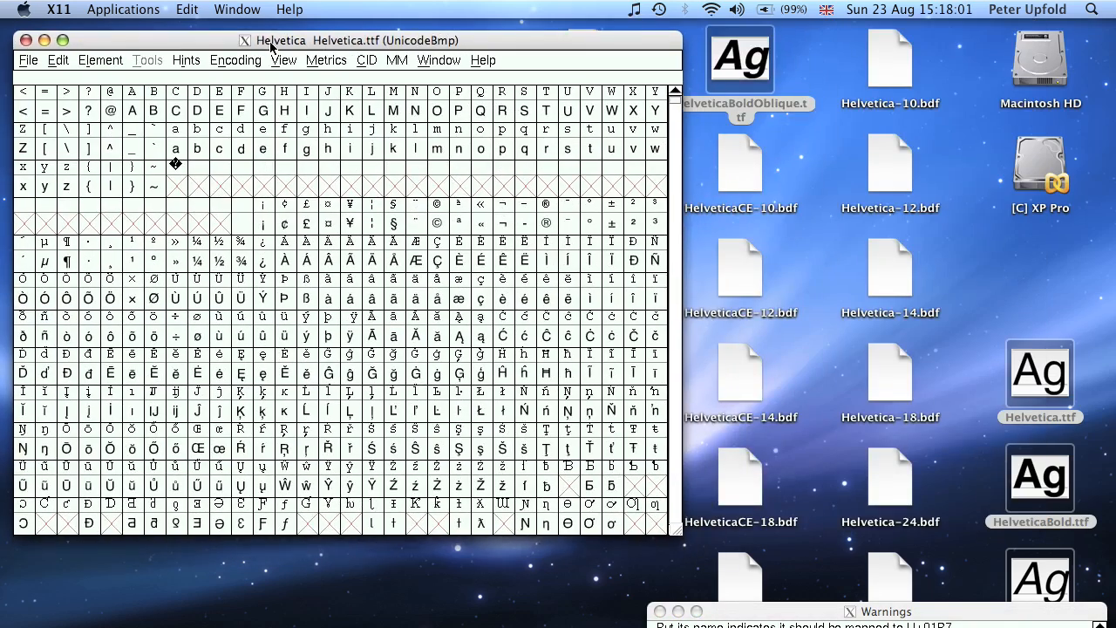
left_click_drag(783, 623, 626, 538)
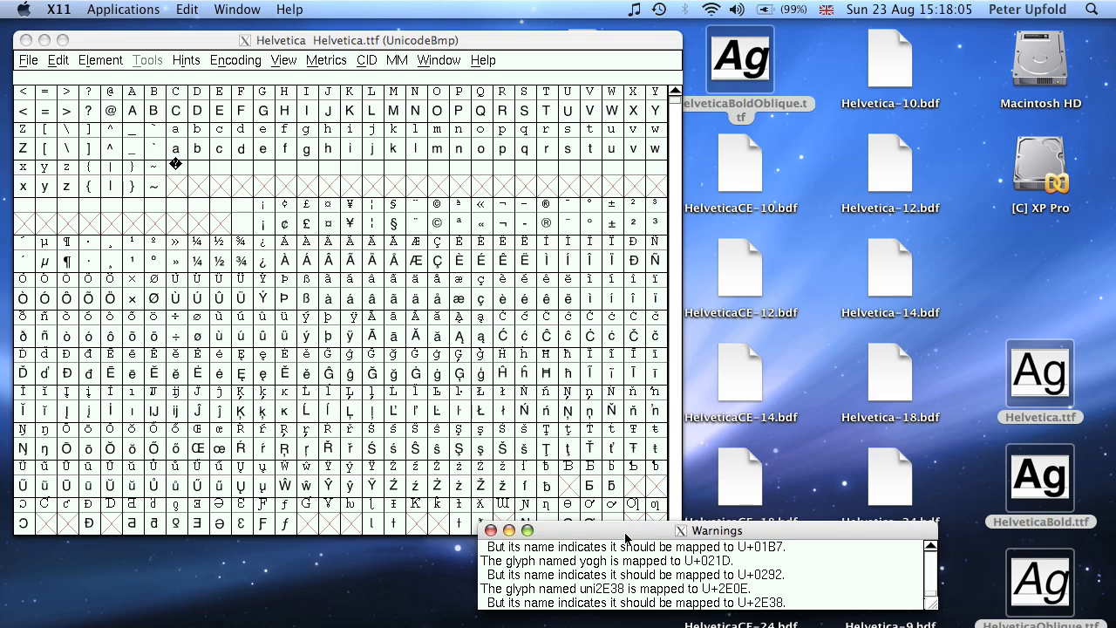
Generate a TrueType font from Helvetica.ttf as Helvetica_WINDOWS.ttf on the Desktop, with validation before saving turned off.
left_click(462, 42)
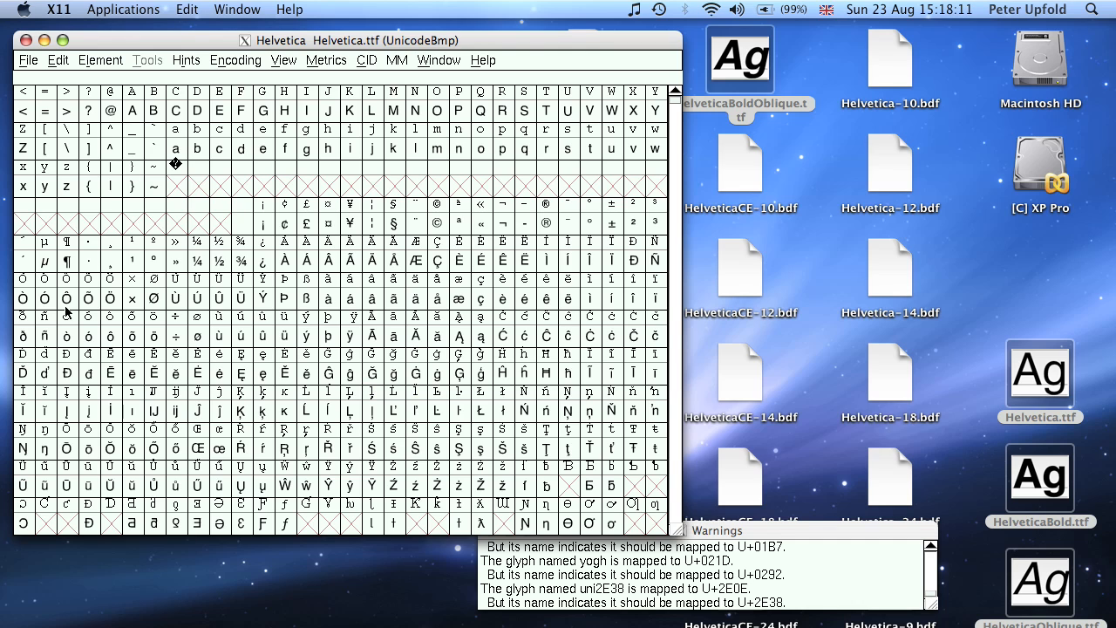
left_click(29, 60)
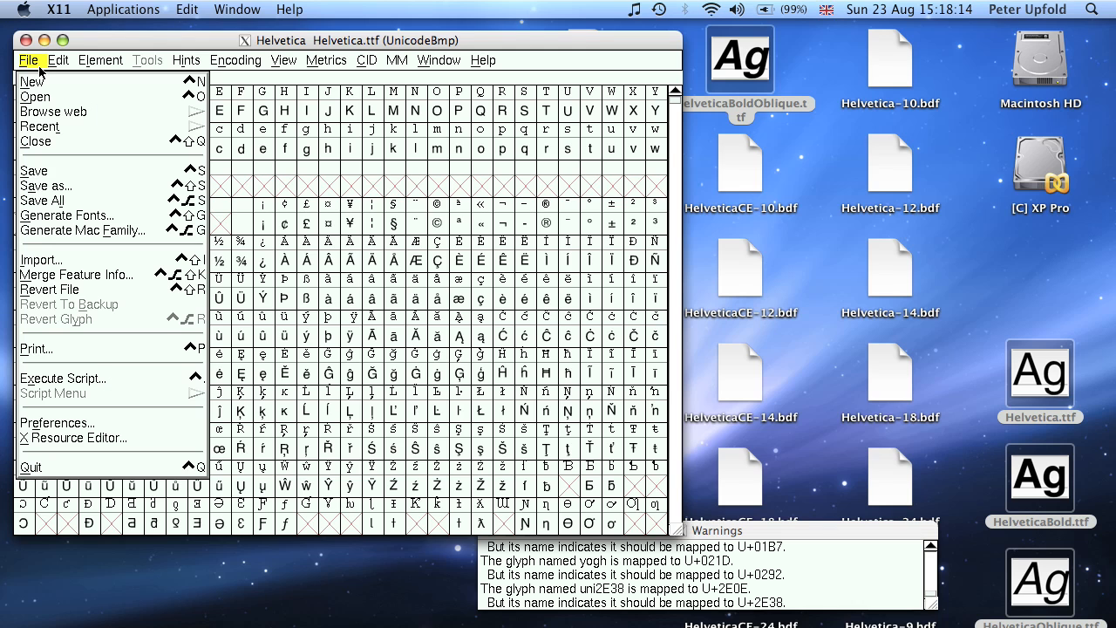
left_click(65, 215)
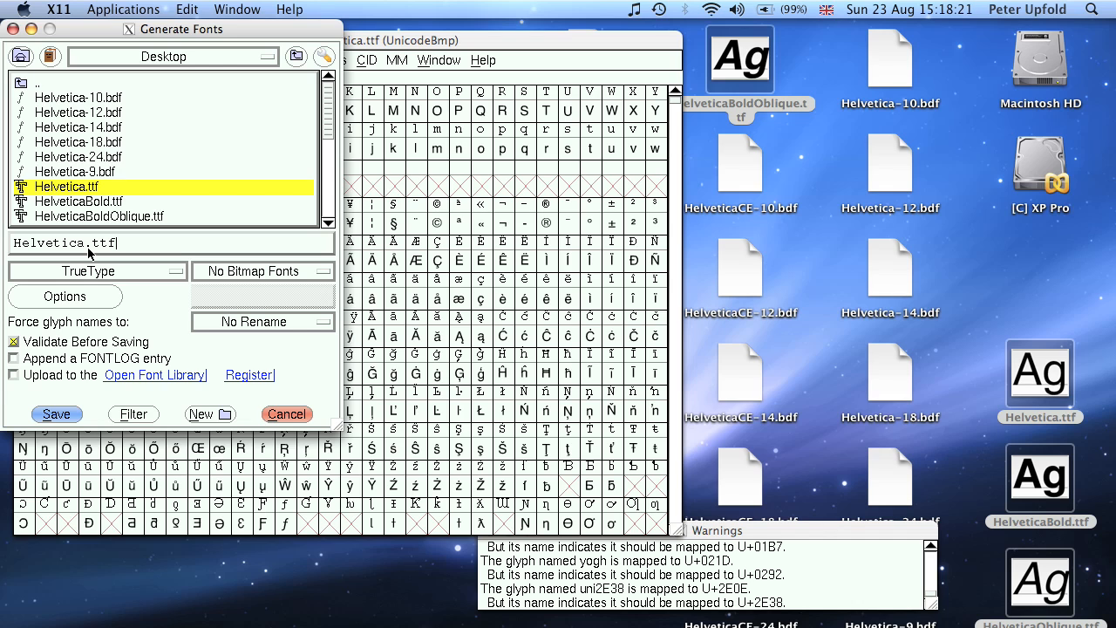
left_click(170, 272)
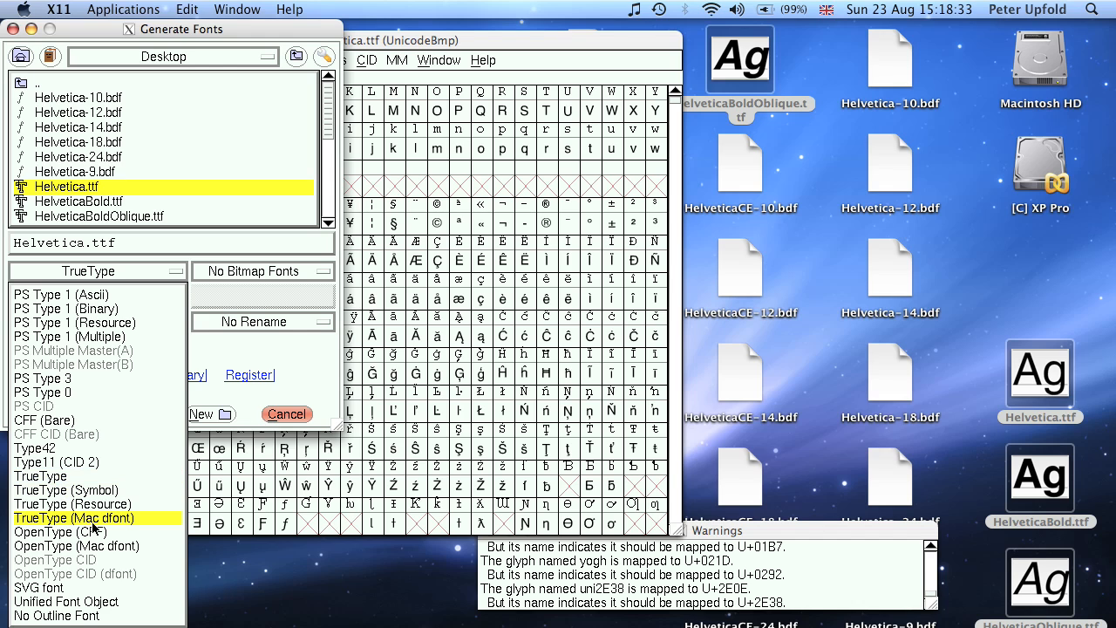
left_click(96, 476)
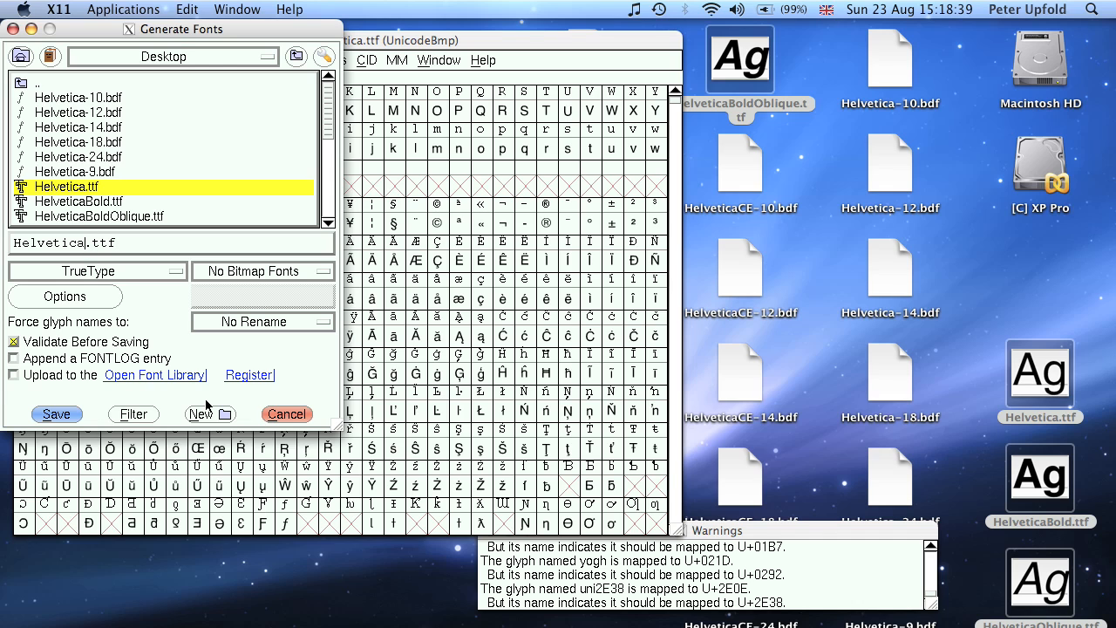
type("_WINDOWS")
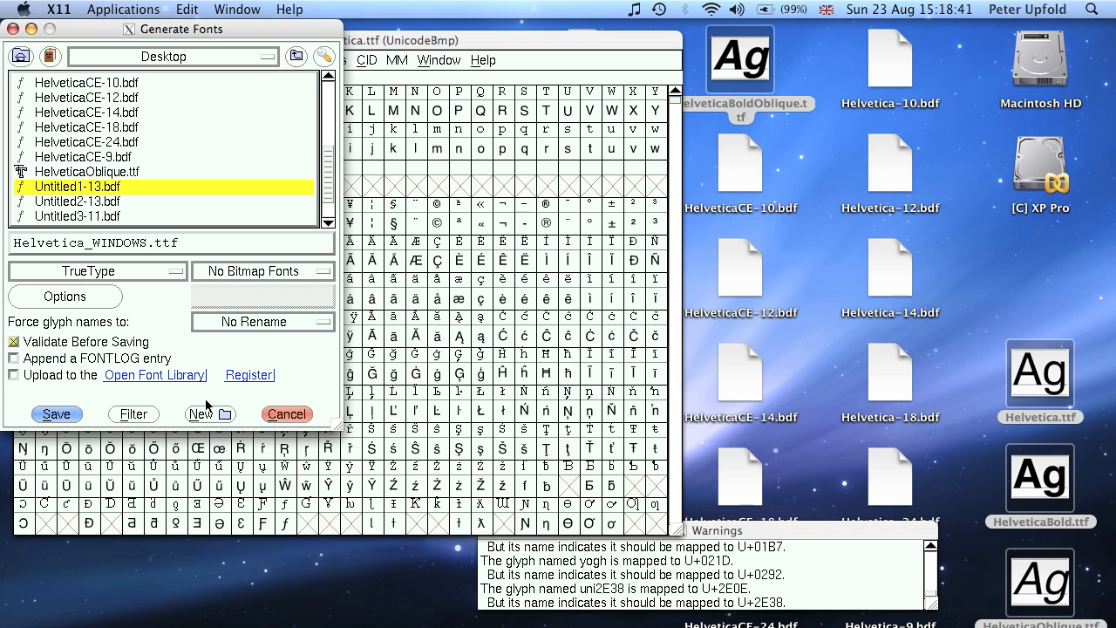
left_click(14, 343)
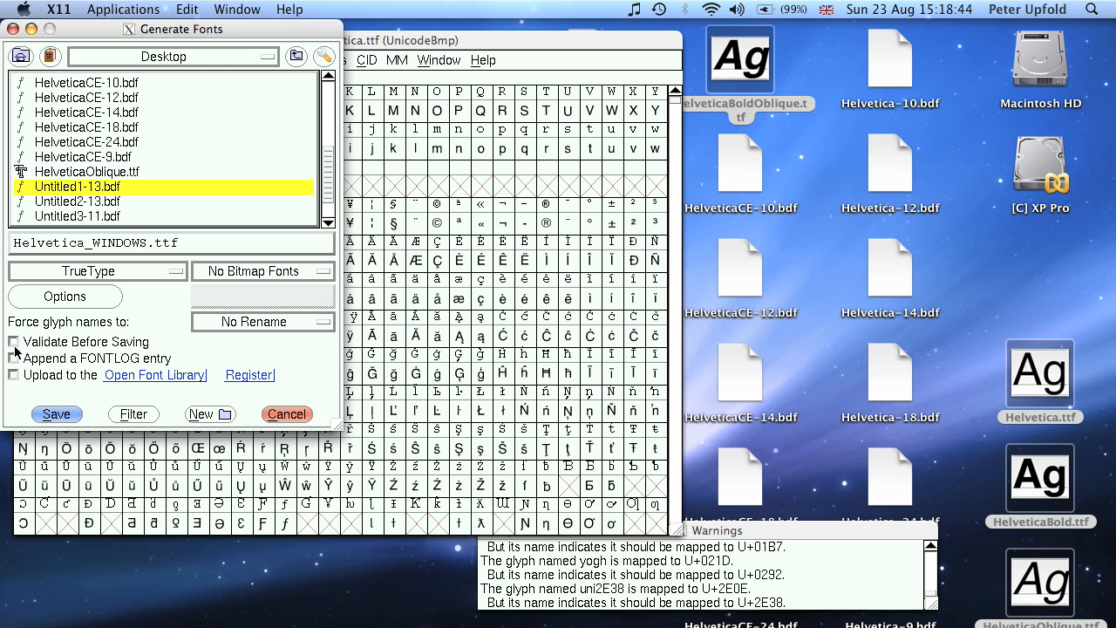
left_click(57, 415)
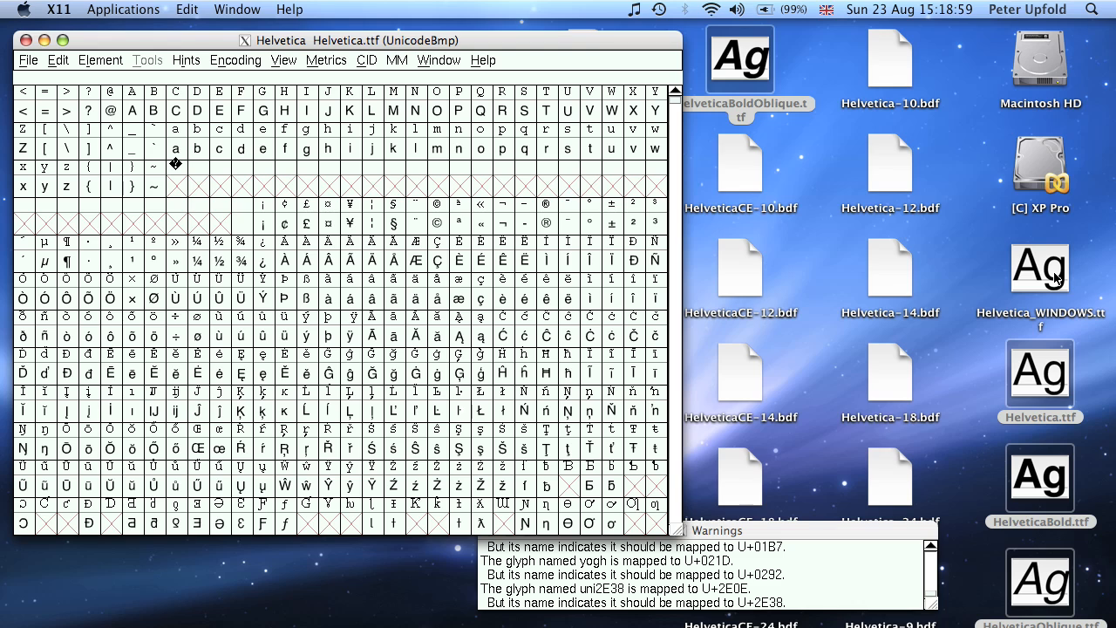
Open HelveticaBold.ttf from the Desktop folder and move its font window fully into view.
left_click(26, 61)
left_click(145, 101)
double_click(97, 204)
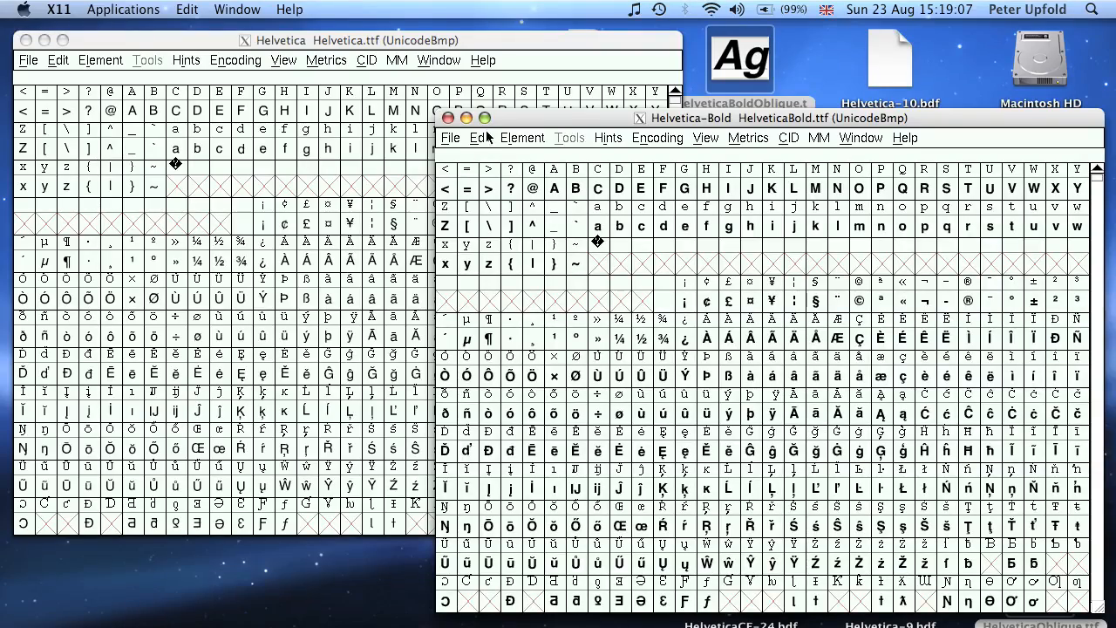
left_click_drag(509, 122, 214, 56)
Generate the bold font in TrueType format as Helvetica-Bold_WINDOWS.ttf and close its font window.
left_click(164, 74)
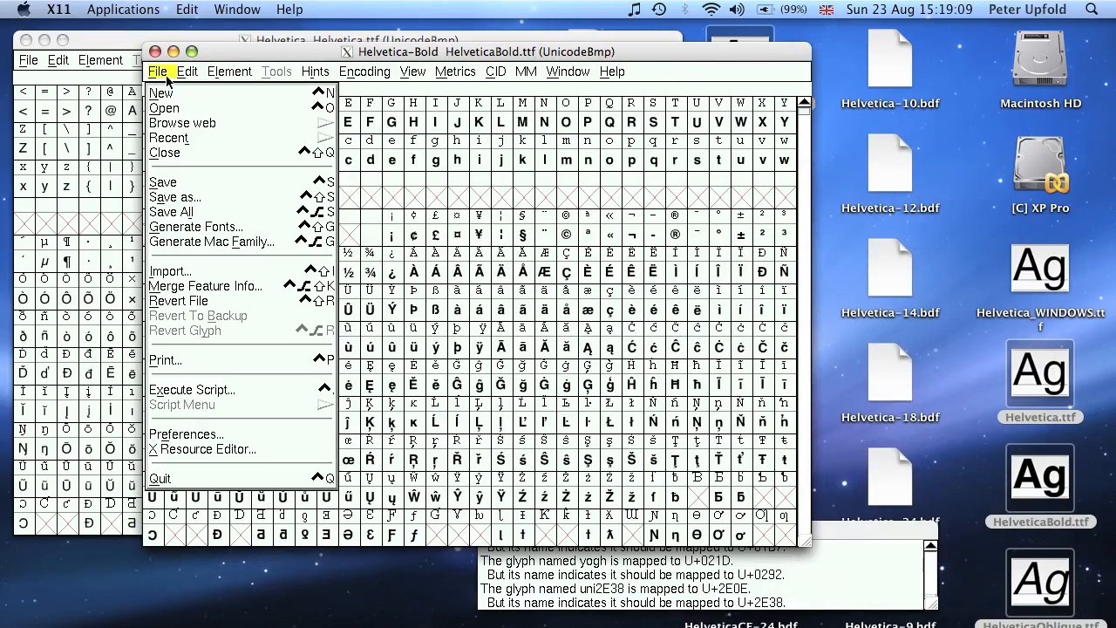
left_click(207, 228)
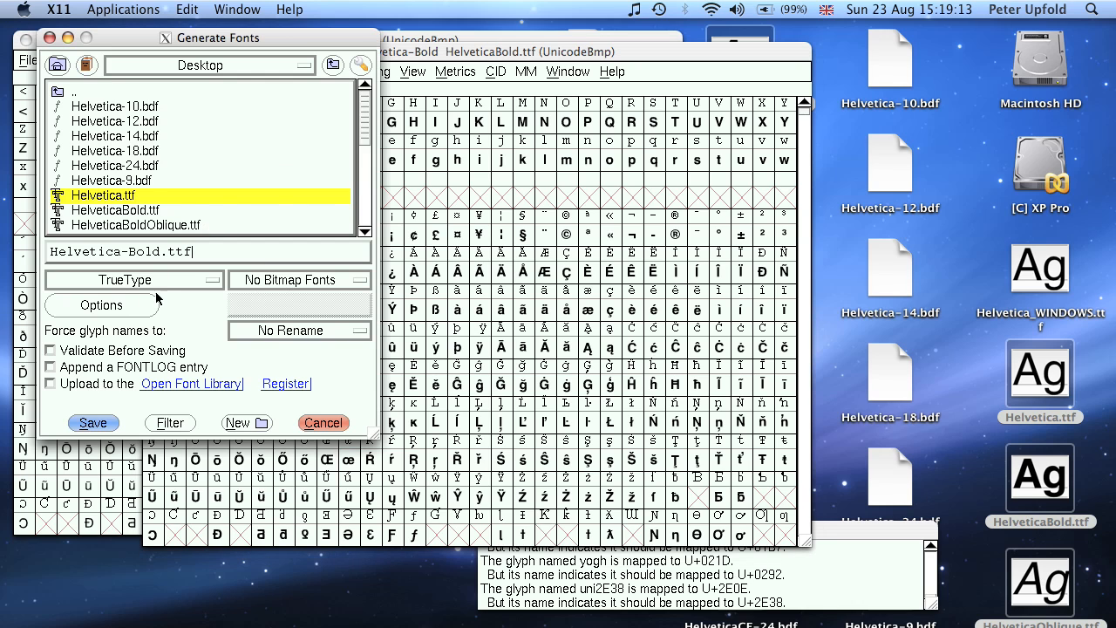
left_click(161, 253)
type("_WINDOWS")
left_click(93, 422)
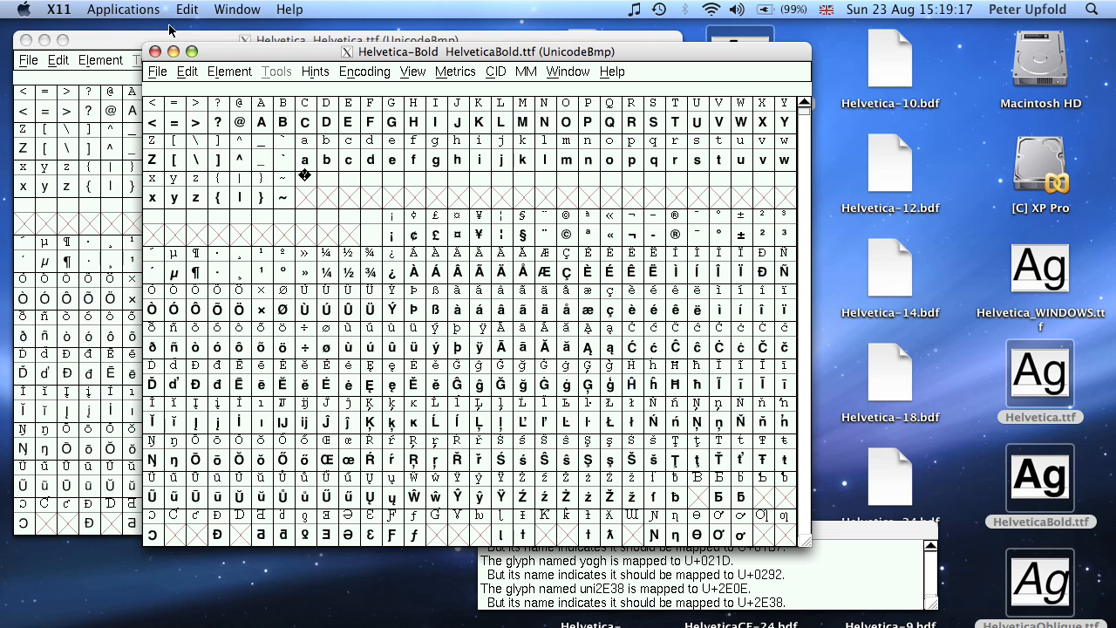
left_click(155, 52)
Open HelveticaBoldOblique.ttf from the Desktop folder and reposition its font window so it fits on screen.
key("ctrl+o")
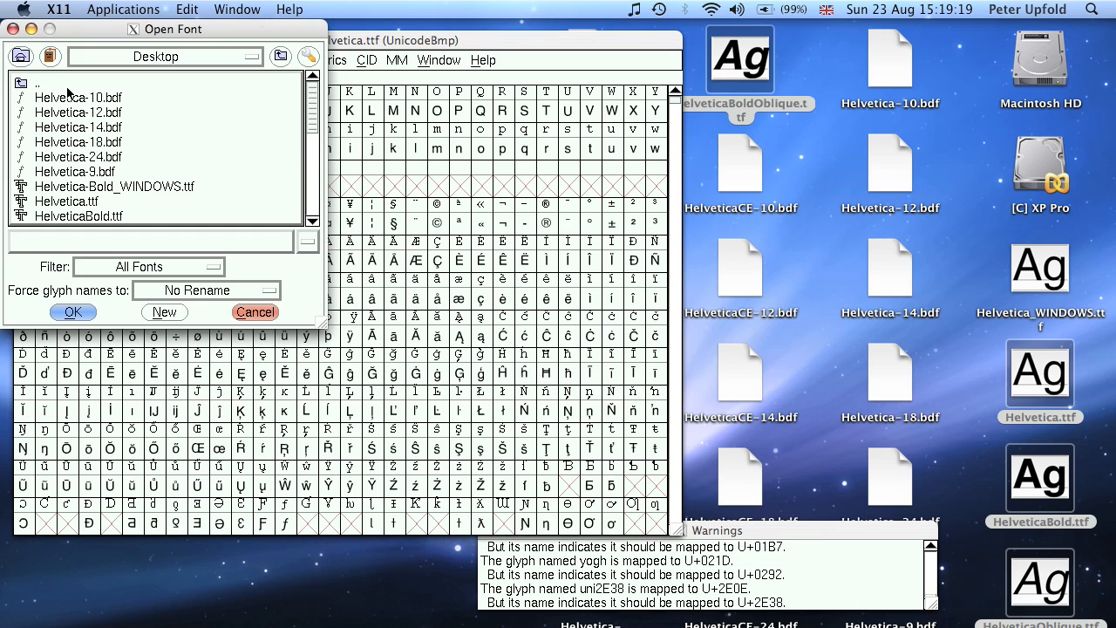
scroll(307, 228, "down", 2)
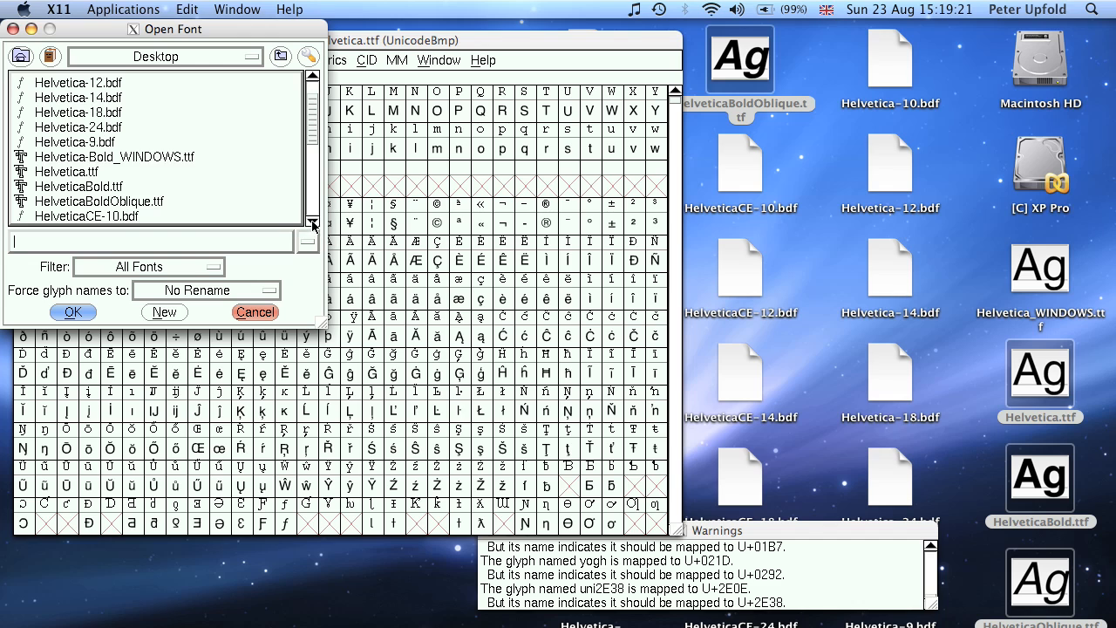
double_click(140, 206)
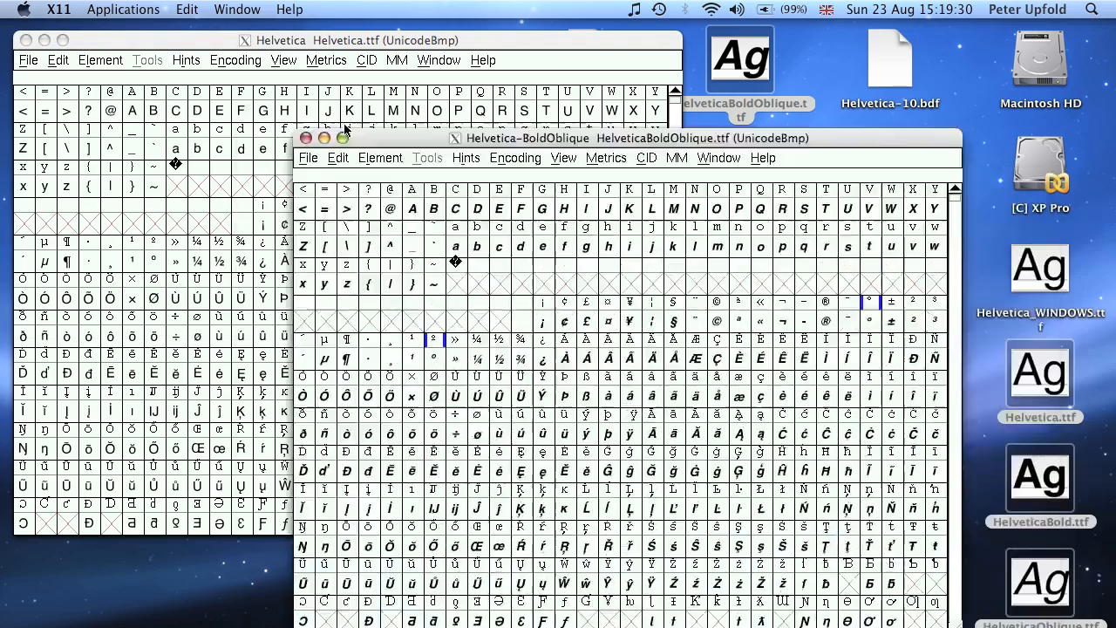
left_click_drag(344, 132, 249, 84)
Generate the bold oblique font in TrueType format as Helvetica-BoldOblique_WINDOWS.ttf on the Desktop.
left_click(214, 109)
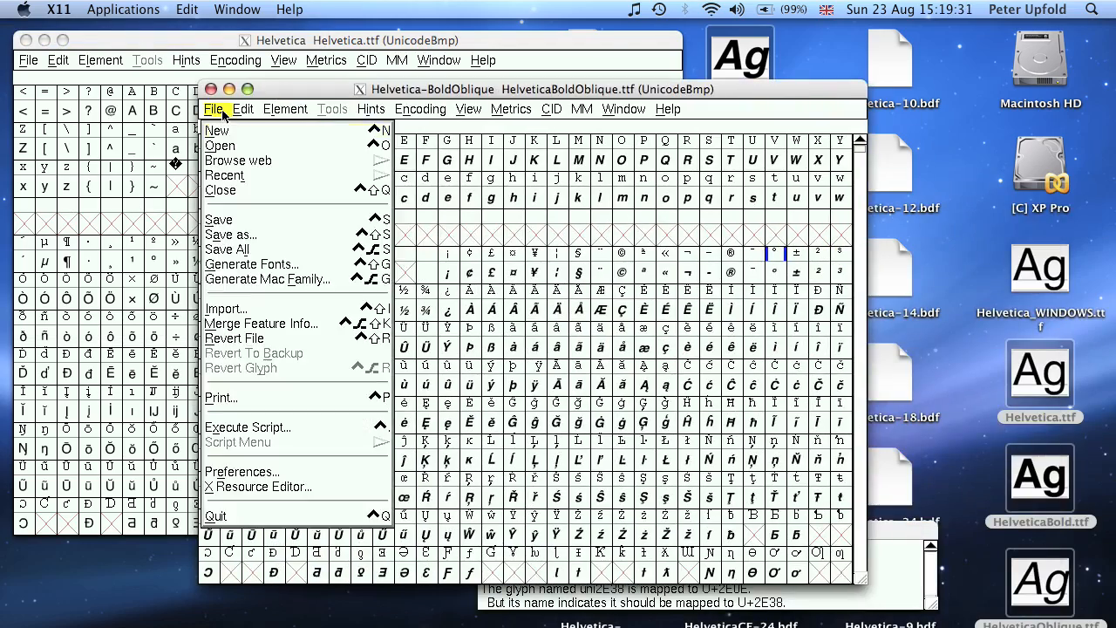
left_click(237, 265)
left_click(248, 289)
type("_WINDOWS.ttf")
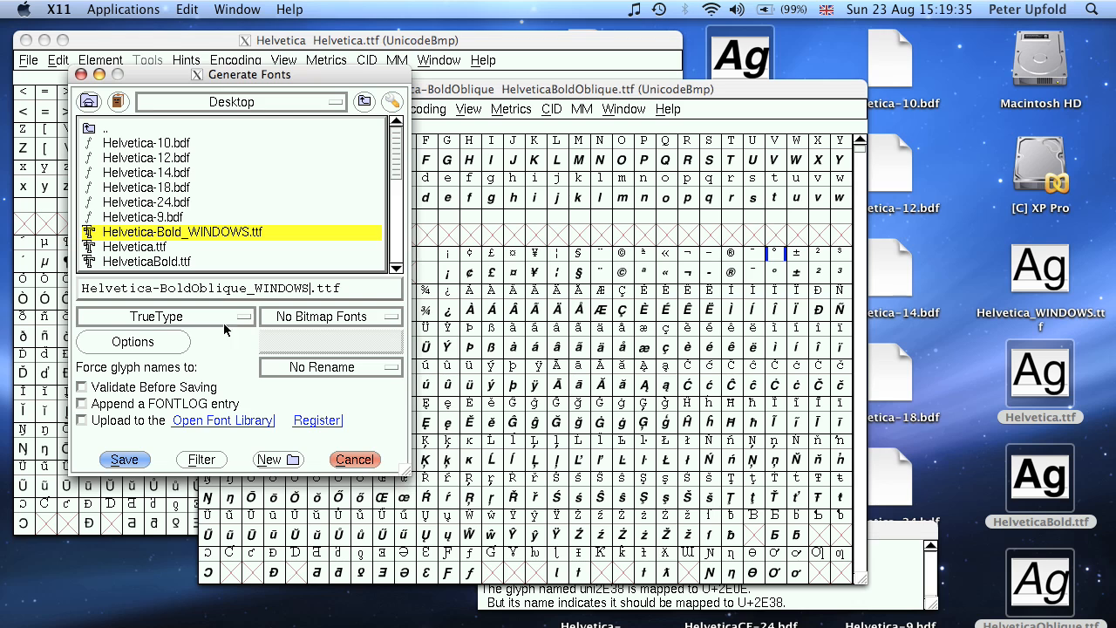
left_click(128, 460)
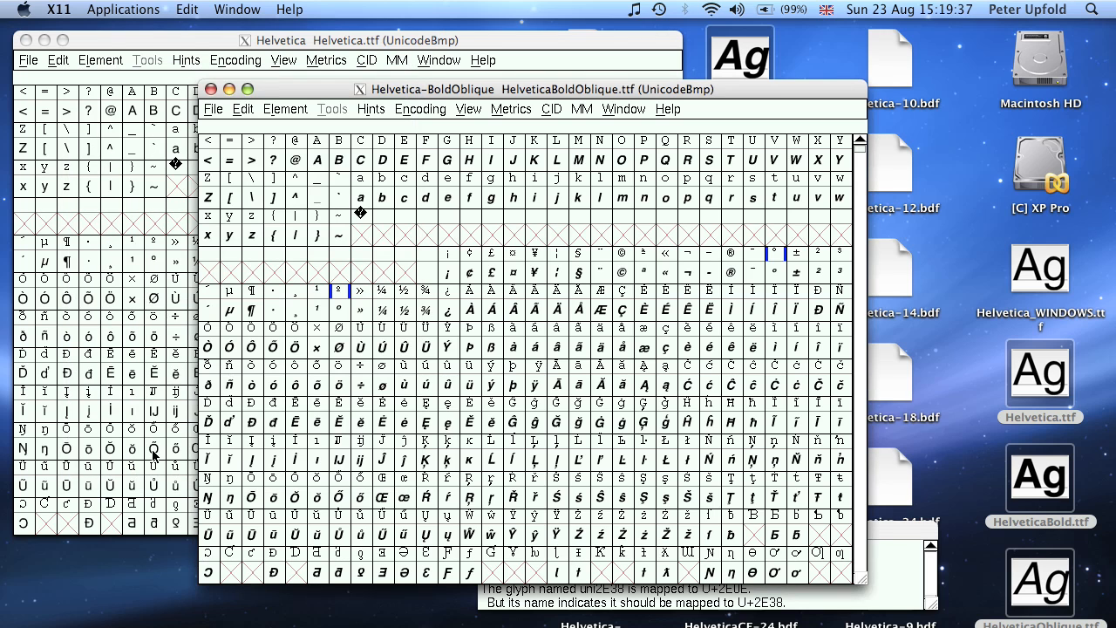
Check the font files on the Mac desktop and open HelveticaOblique.ttf from the Desktop folder.
key("ctrl+o")
scroll(212, 446, "down", 2)
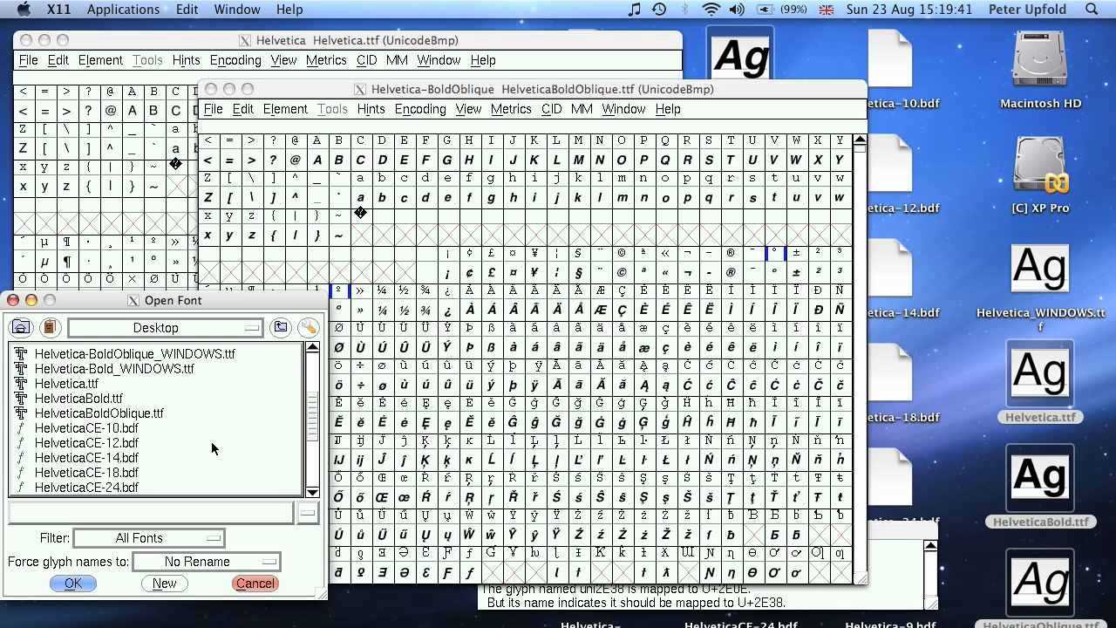
key("F11")
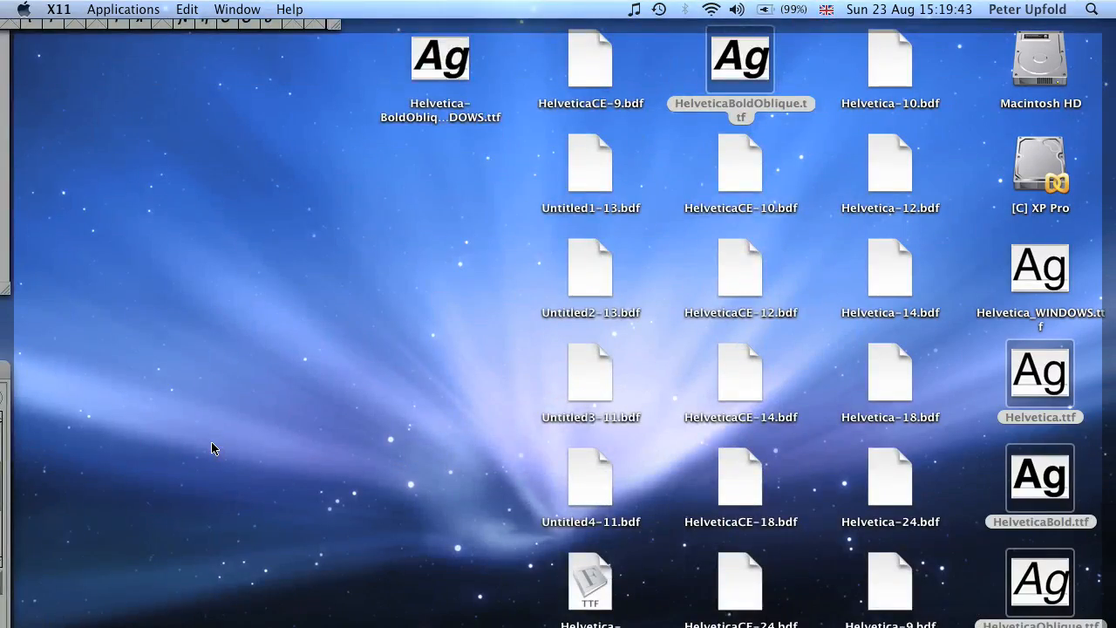
key("F11")
scroll(139, 455, "down", 2)
double_click(89, 411)
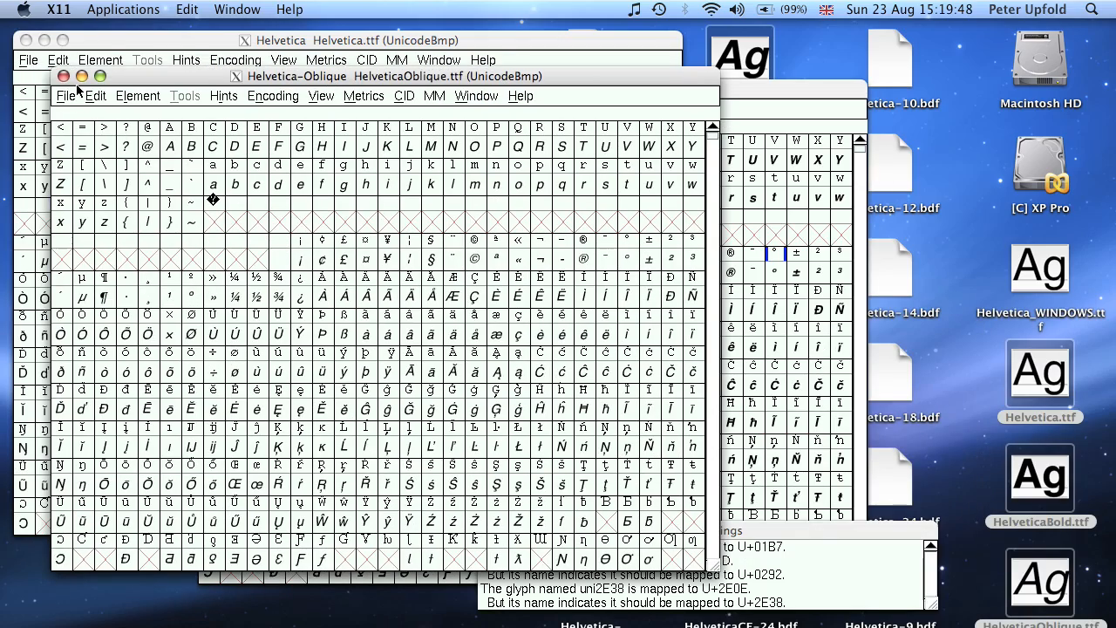
Generate the oblique font in TrueType format as Helvetica-Oblique_WINDOWS.ttf on the Desktop.
left_click(67, 96)
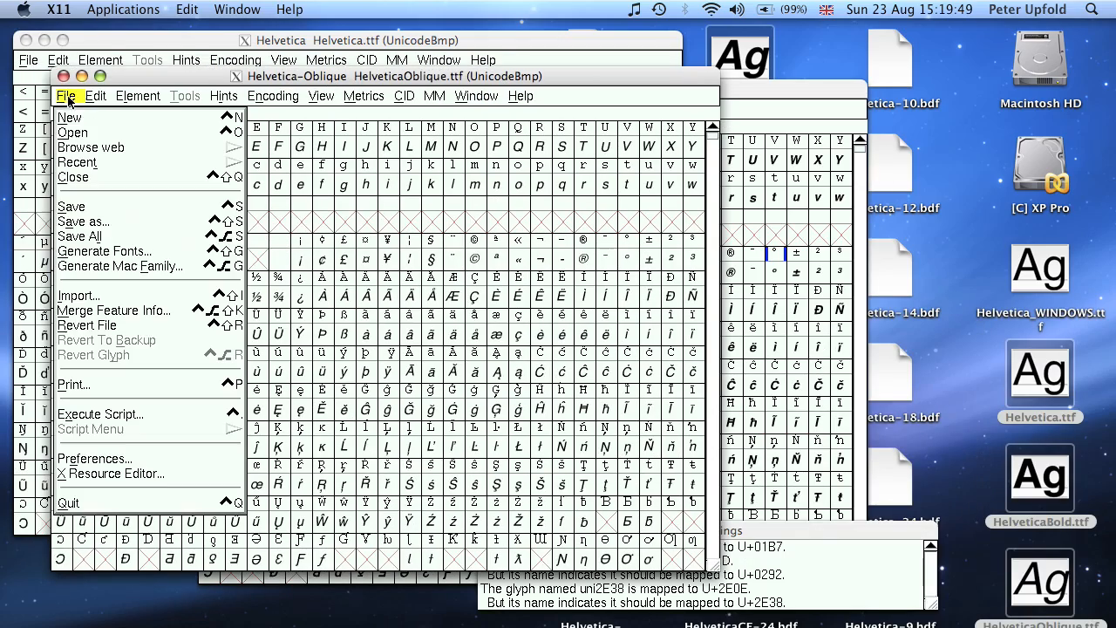
left_click(101, 251)
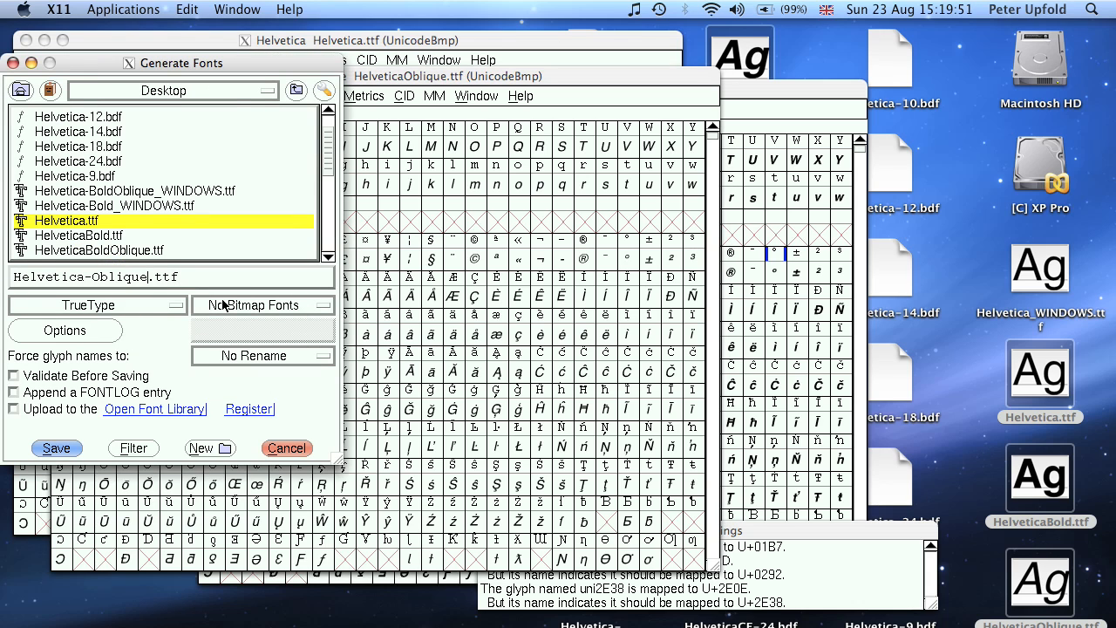
type("_WINDOWS")
left_click(73, 450)
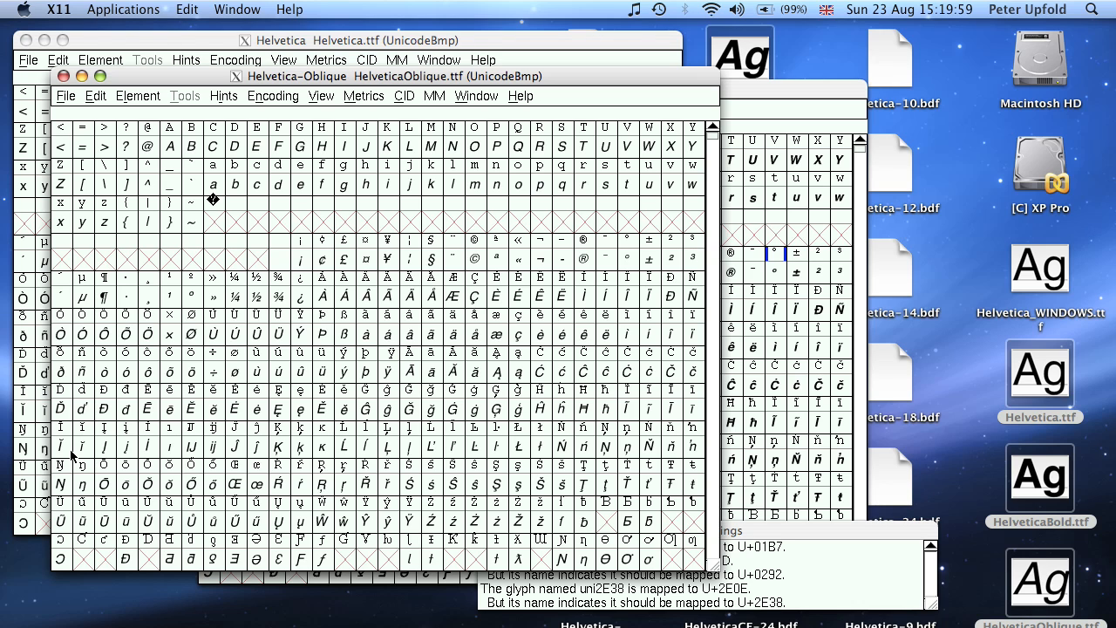
Close the Oblique, regular and BoldOblique font windows and the Warnings window.
left_click(63, 77)
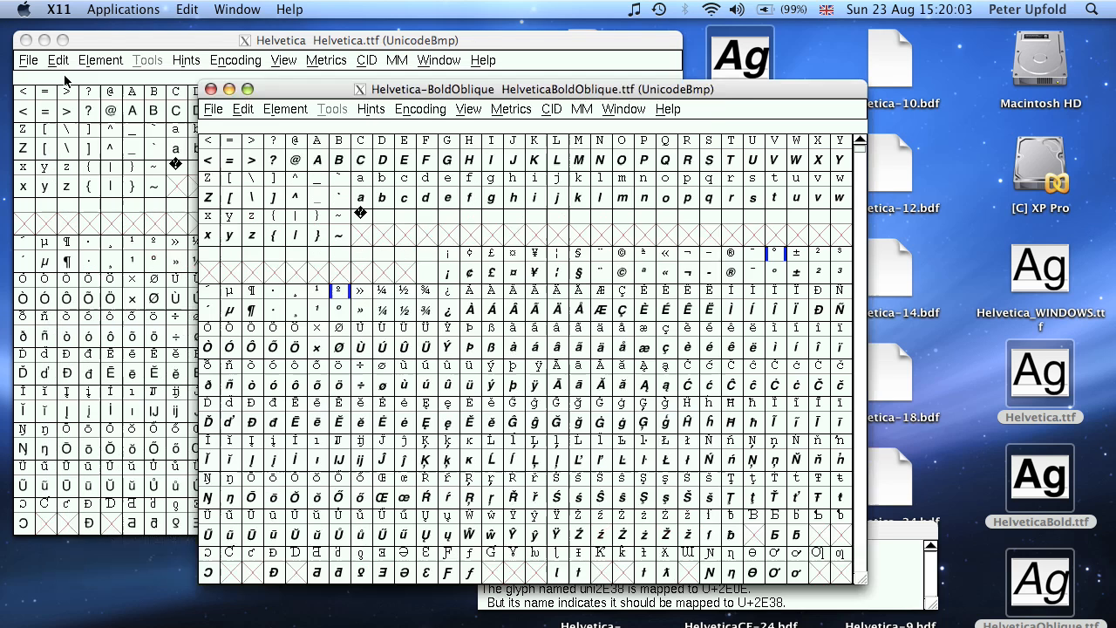
left_click(25, 40)
left_click(210, 89)
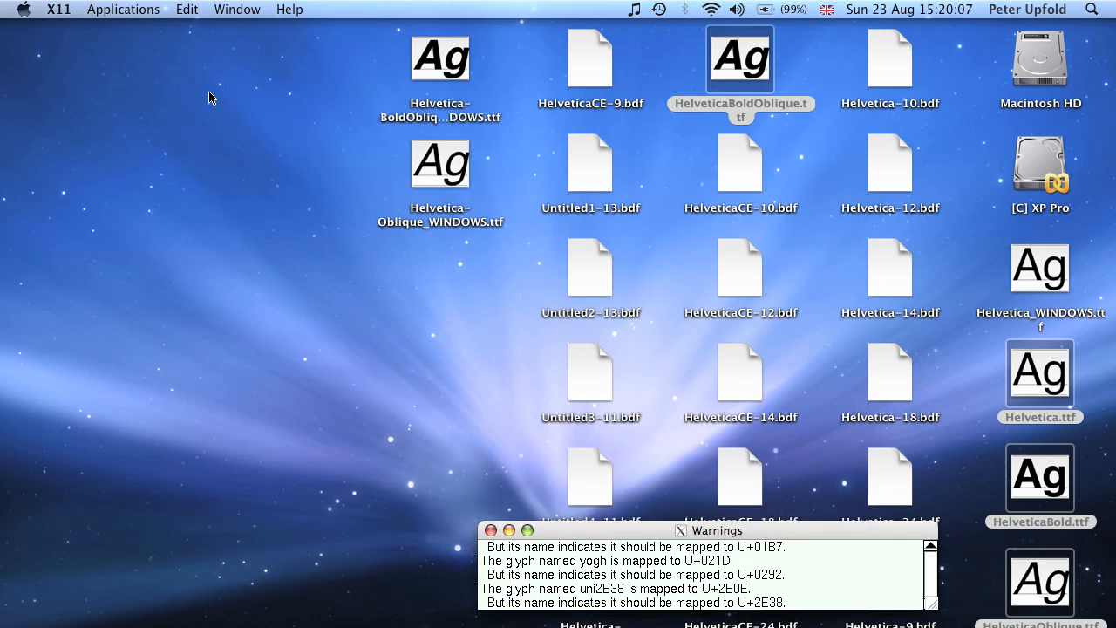
left_click(490, 531)
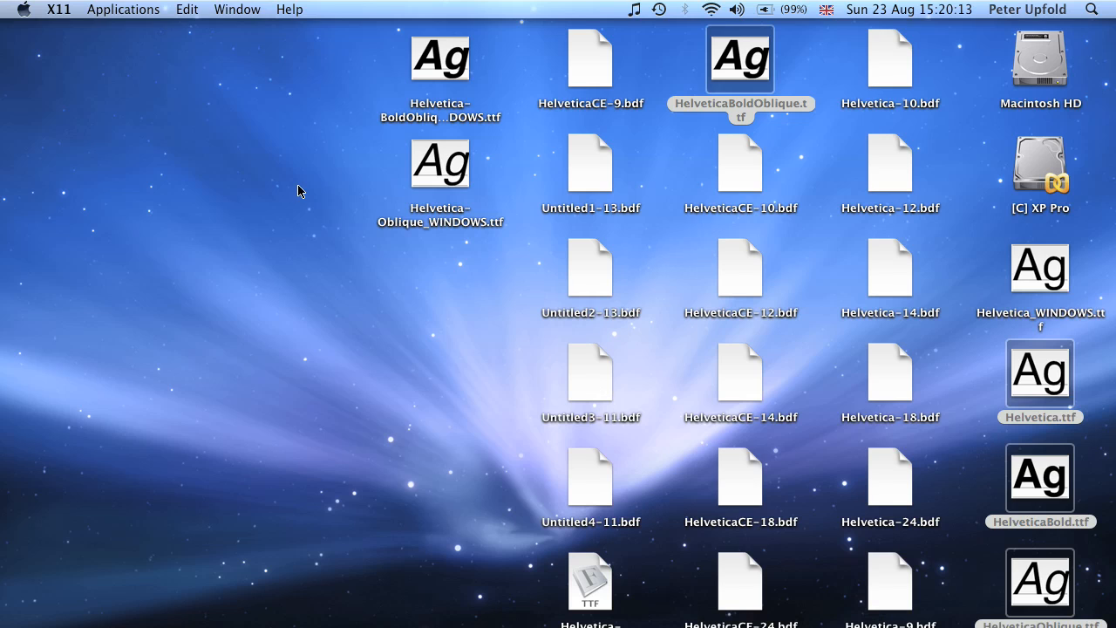
Switch to Finder and select Helvetica-Oblique_WINDOWS.ttf, Helvetica-BoldOblique_WINDOWS.ttf and Helvetica_WINDOWS.ttf together on the desktop.
left_click(239, 208)
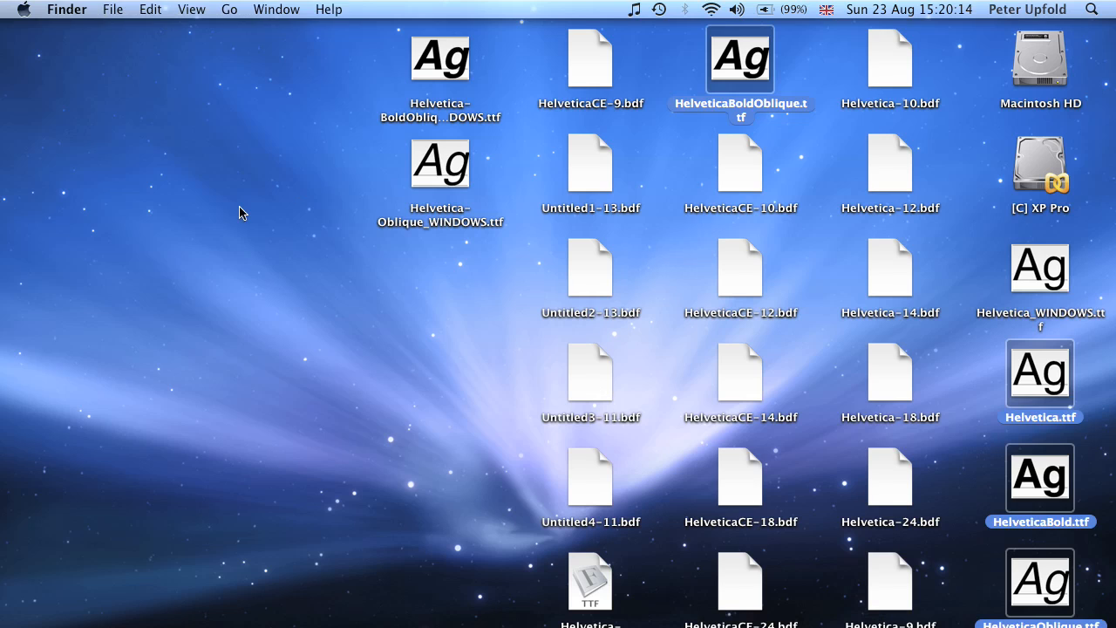
left_click(446, 234)
left_click(448, 164)
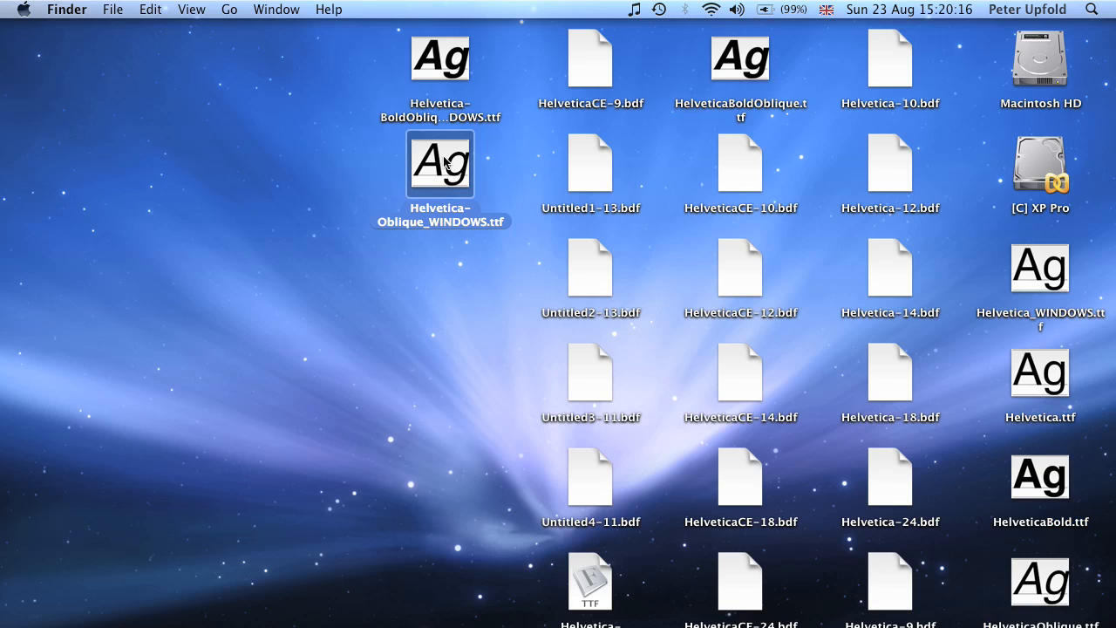
left_click(460, 100, "shift")
left_click(1045, 256, "shift")
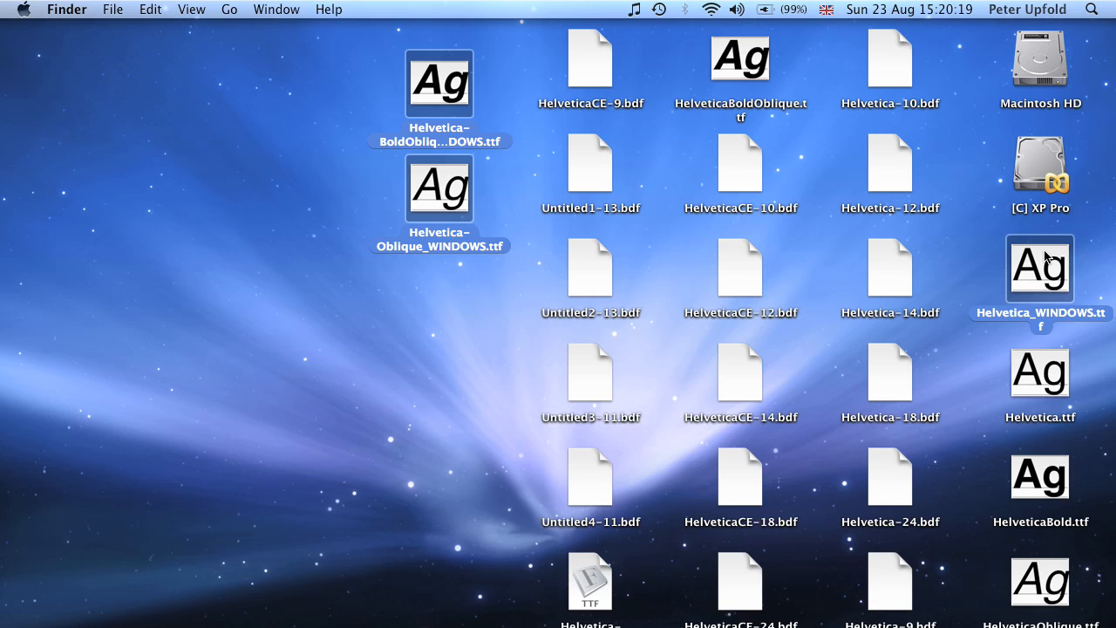
Preview the selected generated fonts in Quick Look, switch between them, and close the preview.
key("space")
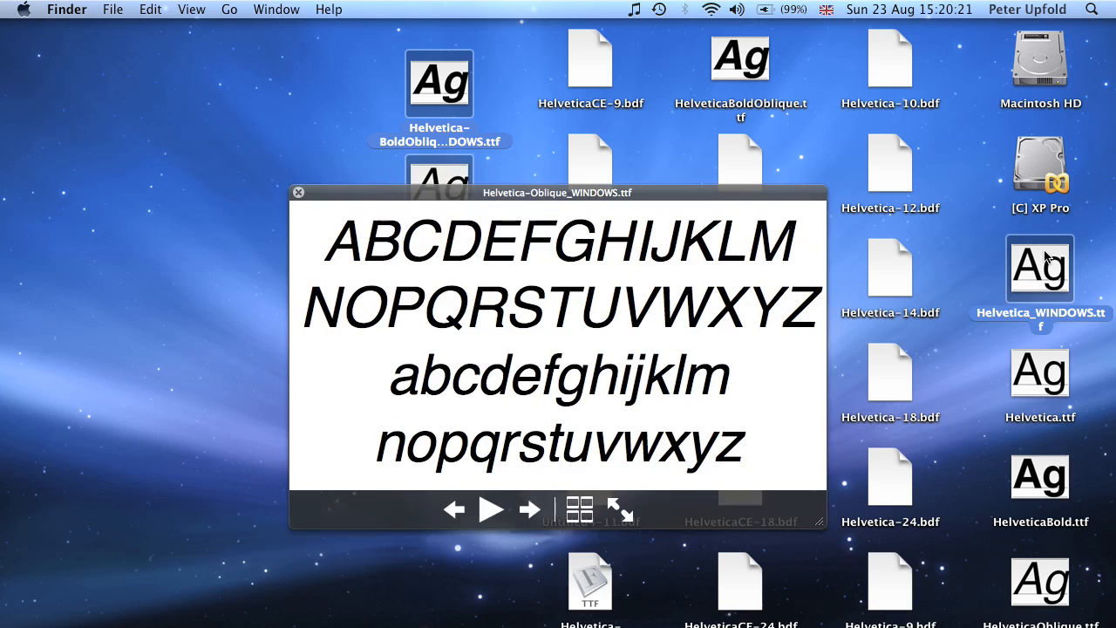
key("Right")
key("Left")
key("space")
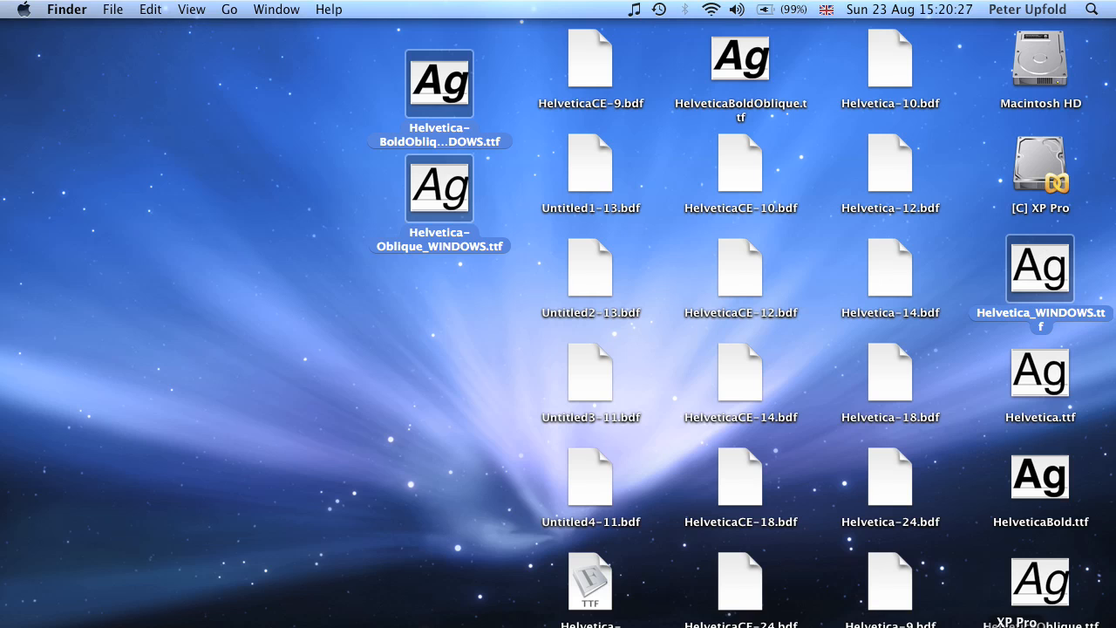
Switch to the XP Pro virtual machine, copy the three selected fonts onto its desktop, and open Helvetica_WINDOWS.ttf there.
left_click(1020, 627)
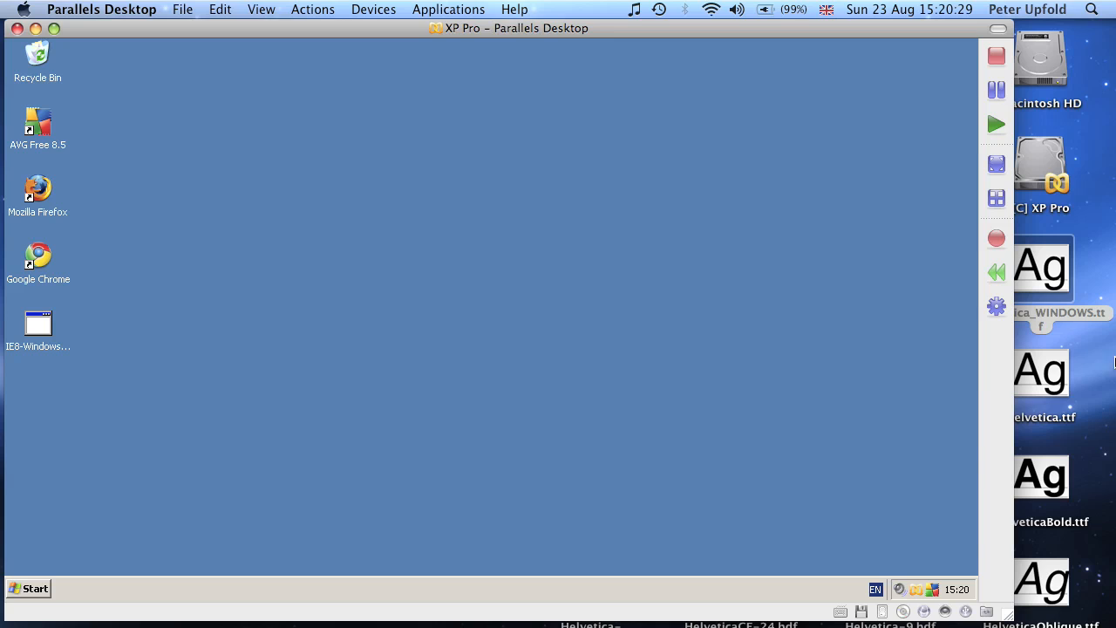
left_click_drag(1049, 292, 639, 262)
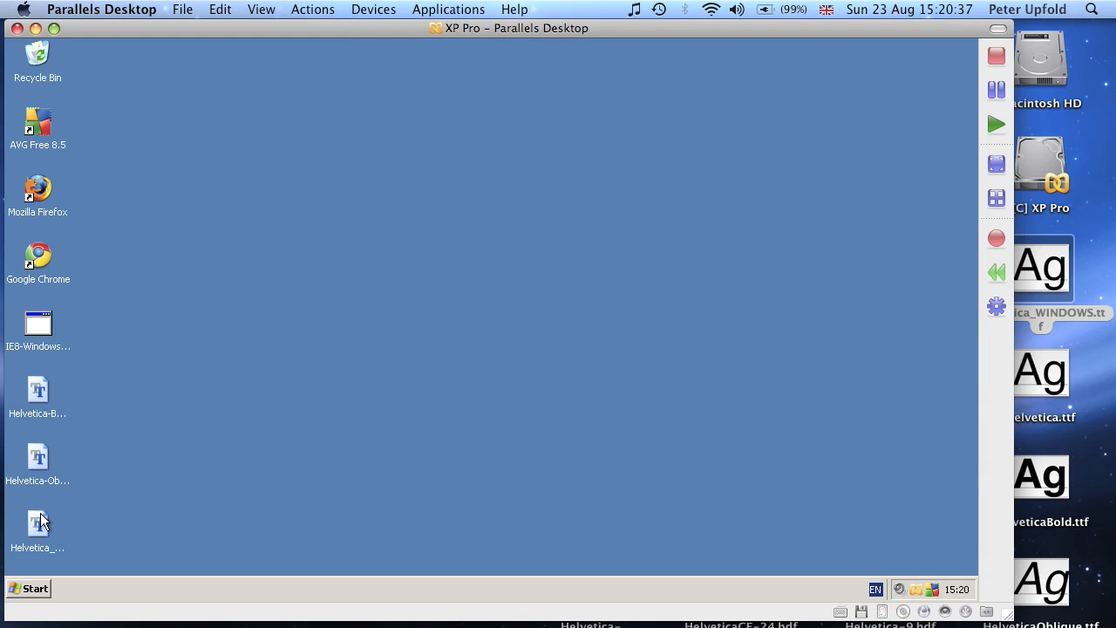
double_click(41, 521)
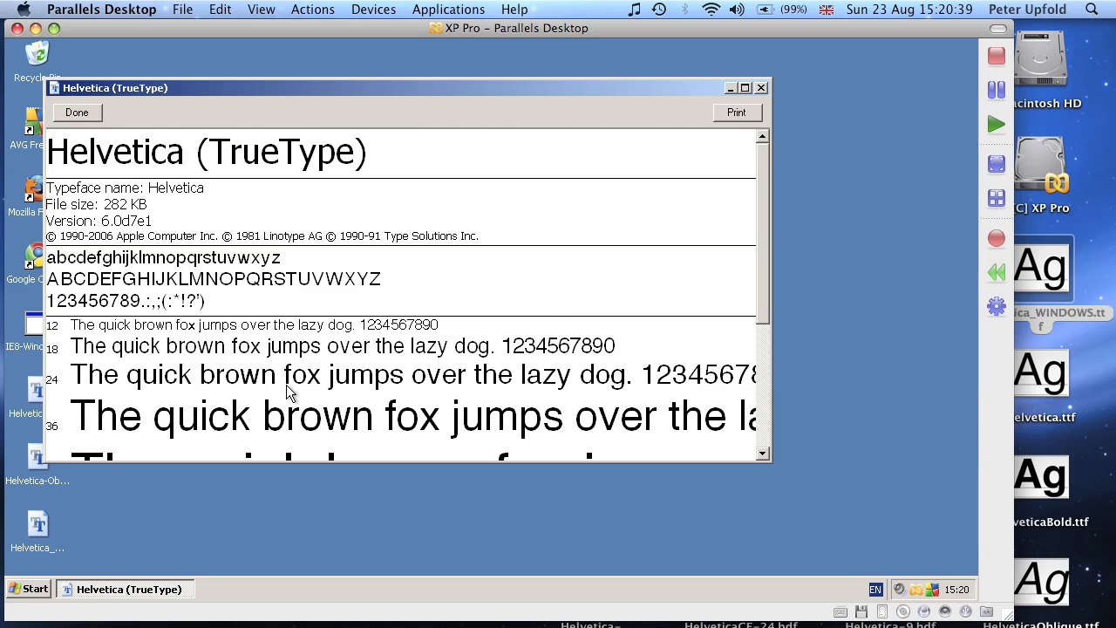
Look through the sample sizes in the Helvetica font preview and close it.
left_click_drag(769, 241, 774, 165)
left_click(78, 115)
Open the C:\WINDOWS\Fonts folder on the XP virtual machine.
left_click(33, 586)
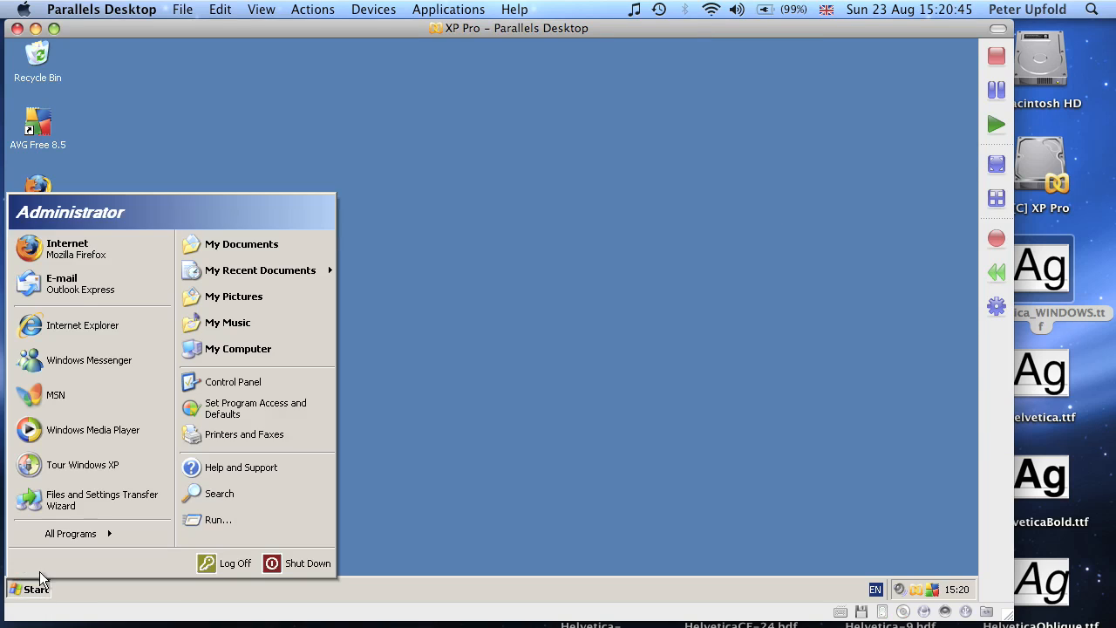
left_click(231, 350)
double_click(354, 325)
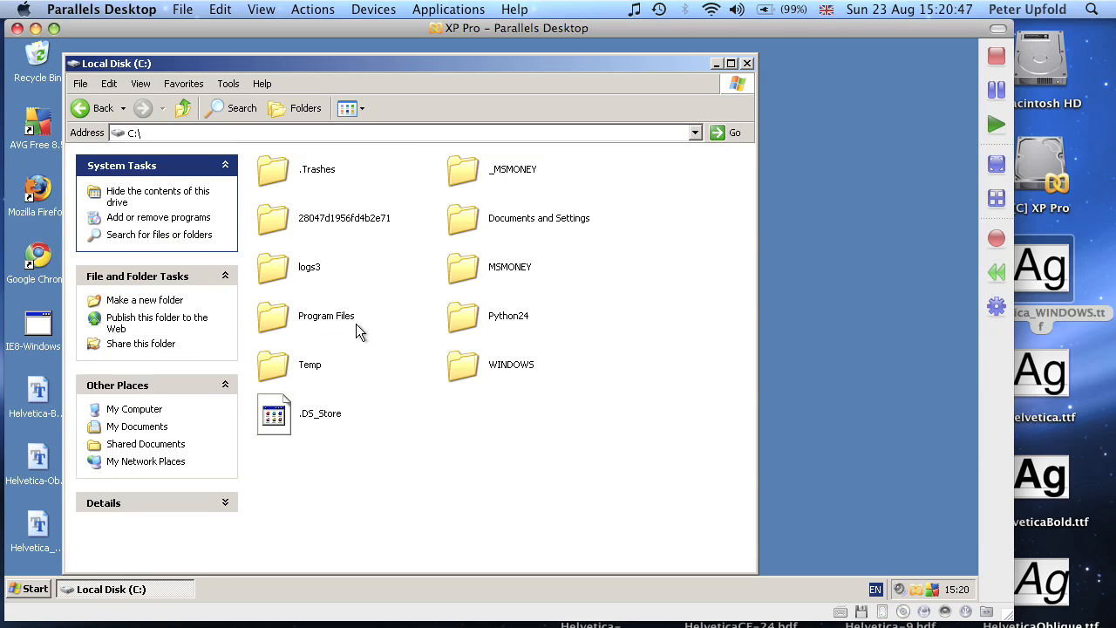
double_click(471, 363)
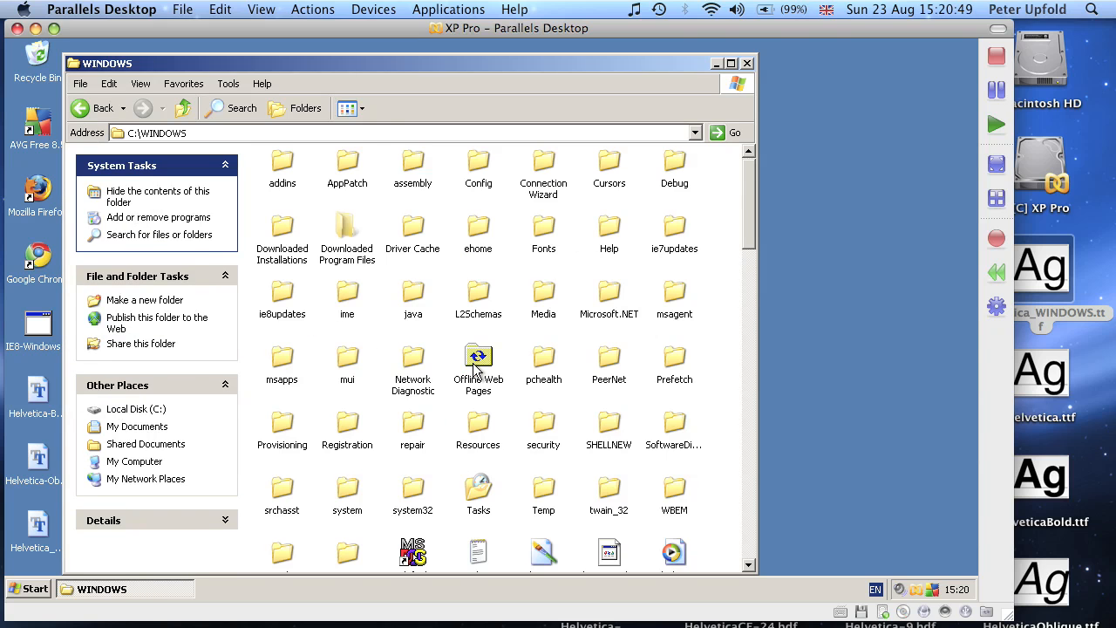
double_click(543, 229)
Move the Fonts window clear of the desktop icons and try to install the three copied Helvetica fonts into it.
left_click_drag(550, 65, 652, 57)
left_click_drag(82, 353, 355, 327)
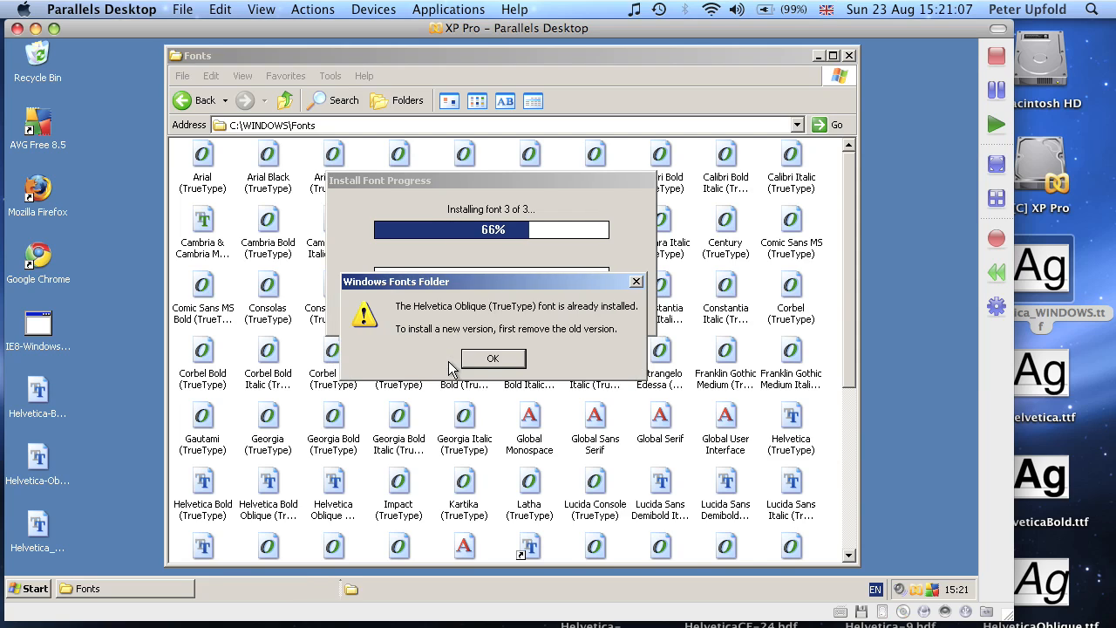
left_click(472, 367)
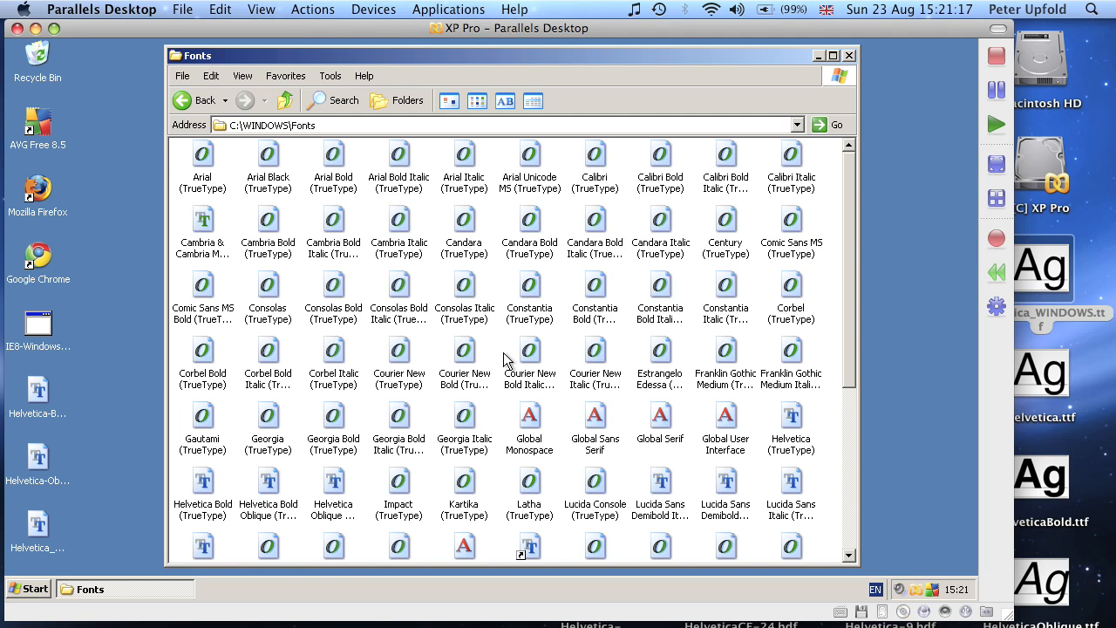
Launch WordPad from the Windows accessories to test the installed font.
left_click(26, 588)
left_click(70, 533)
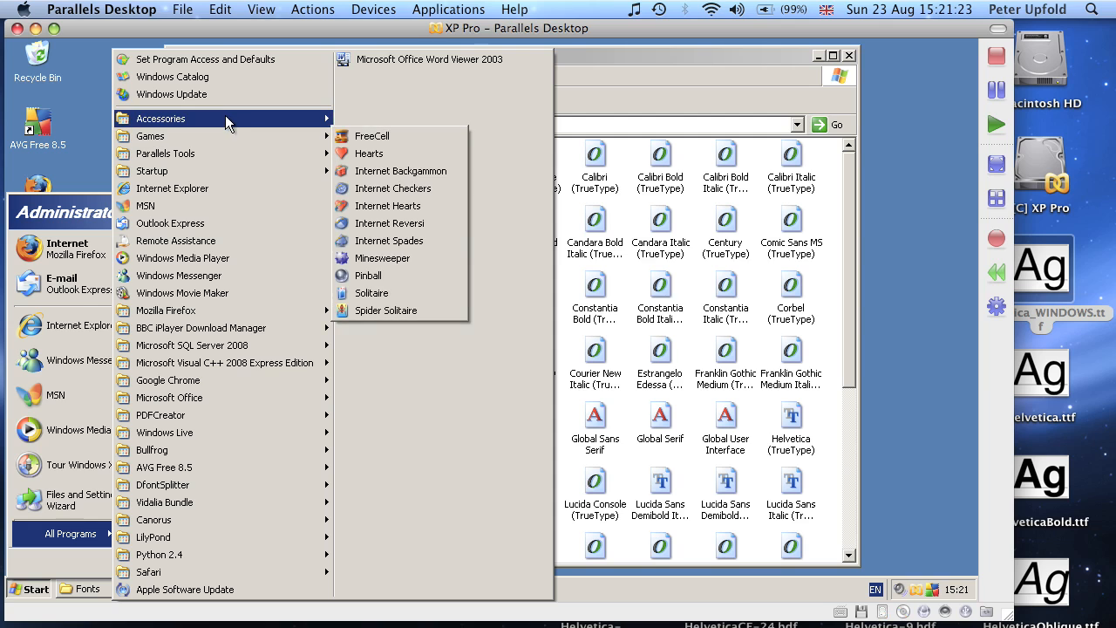
mouse_move(225, 117)
left_click(394, 344)
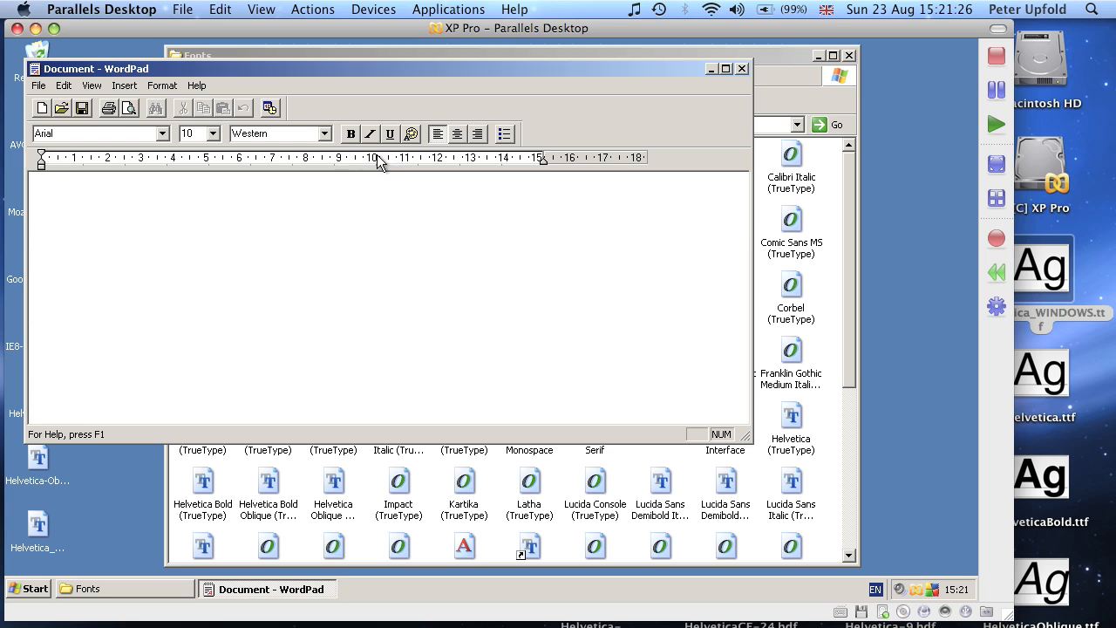
Set the text font to the TrueType Helvetica at size 28 and enter the sample text "GRa".
left_click(163, 133)
left_click_drag(167, 207, 123, 346)
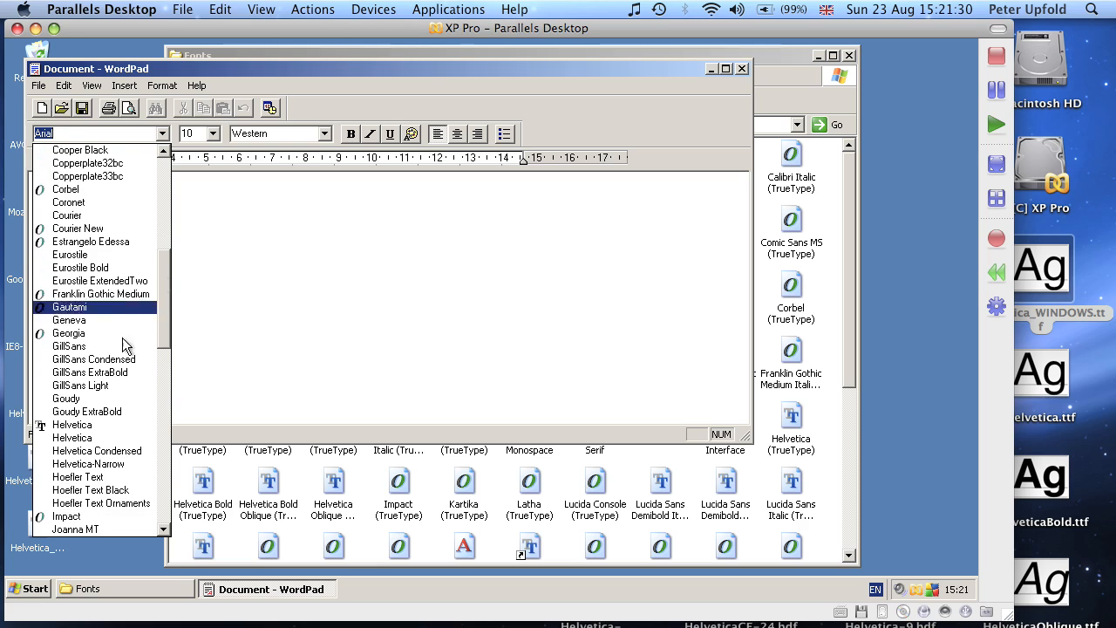
left_click(82, 424)
left_click(212, 133)
left_click(191, 284)
type("GRa")
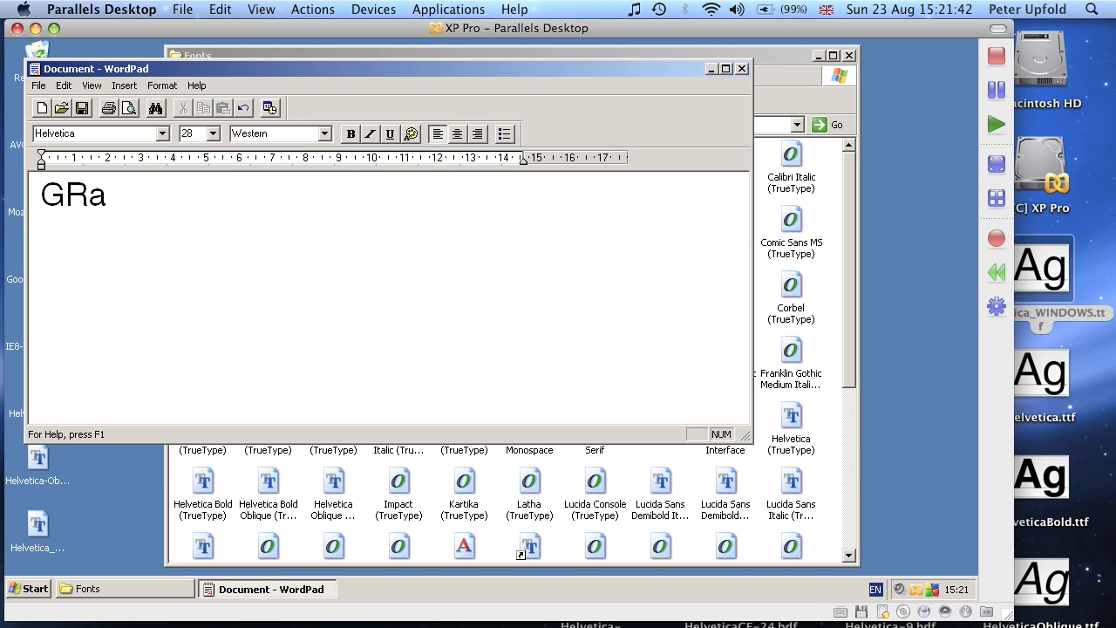
Start a new line, switch the font to Arial, and enter "GRa" again for comparison.
key("Return")
left_click(162, 134)
scroll(96, 427, "up", 15)
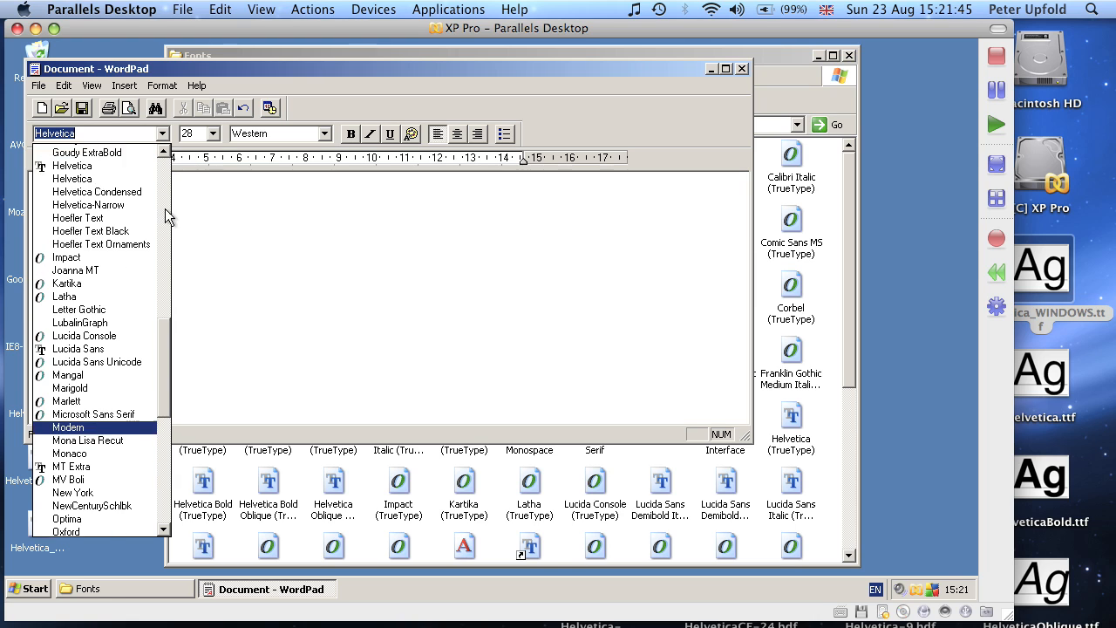
left_click(96, 241)
type("GRa")
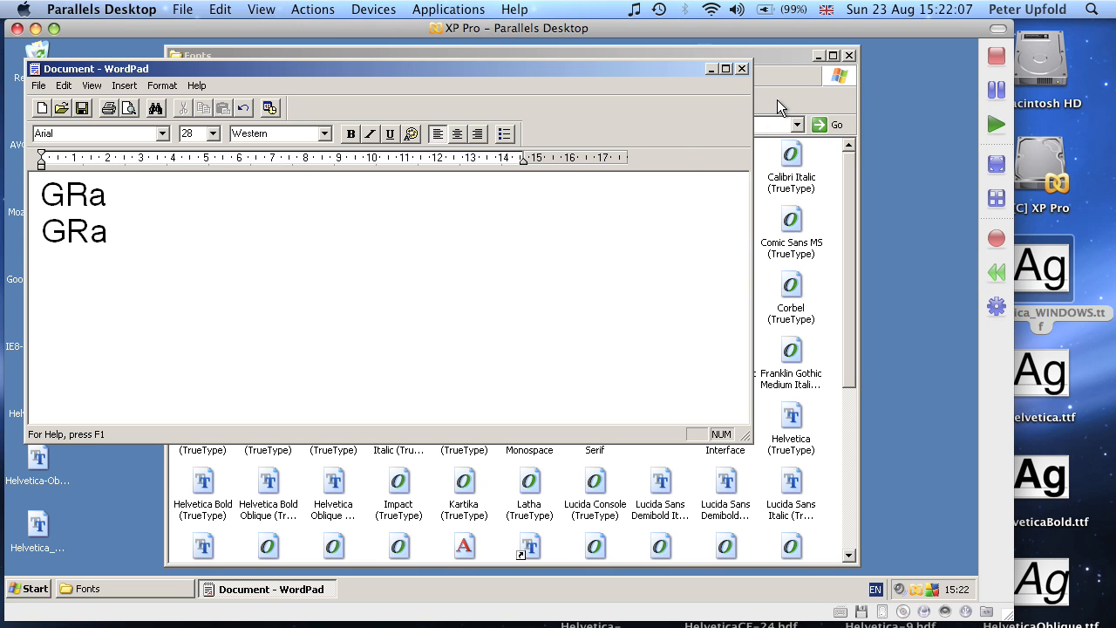
Close the WordPad document without saving it and close the Fonts folder window.
left_click(742, 68)
left_click(390, 283)
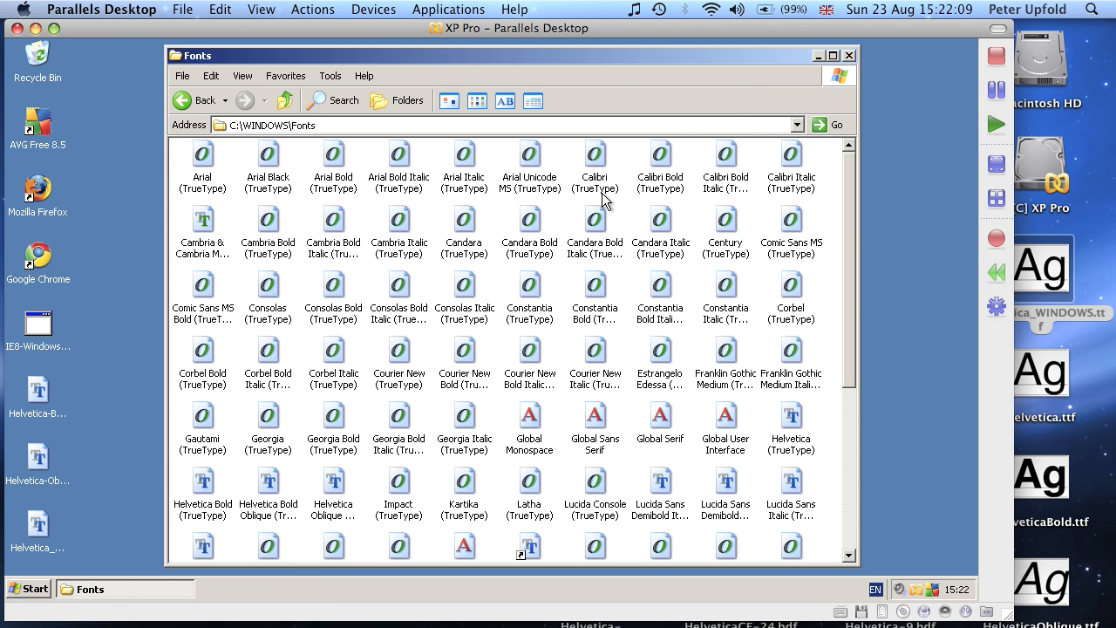
left_click(850, 58)
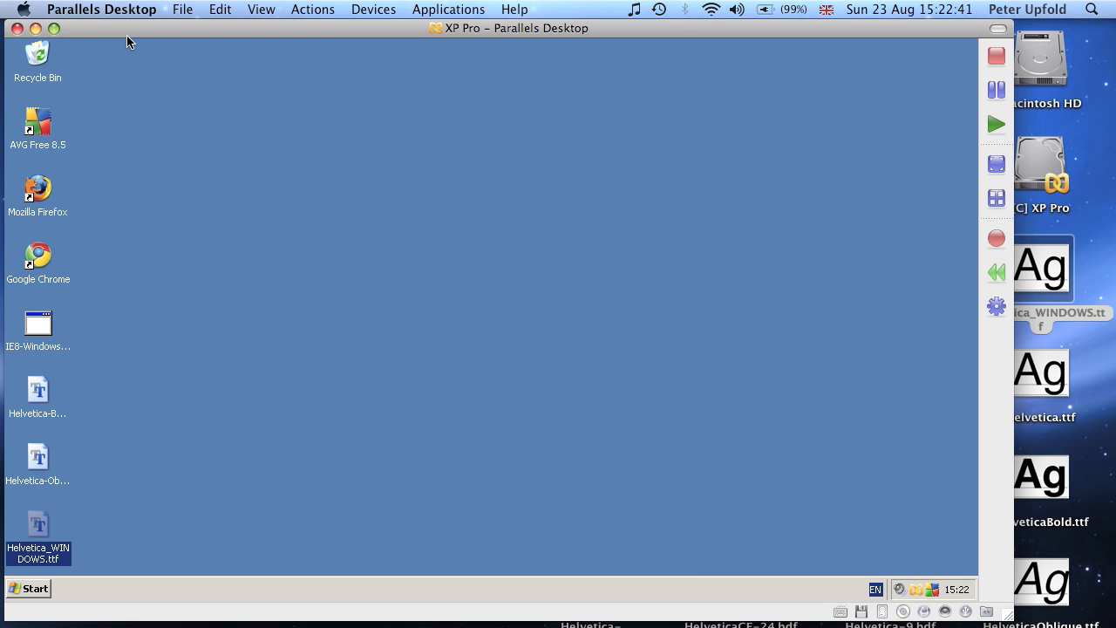
Minimize the XP Pro virtual machine, then preview the TTF file below Untitled4-11.bdf in Quick Look and close the preview.
left_click(38, 30)
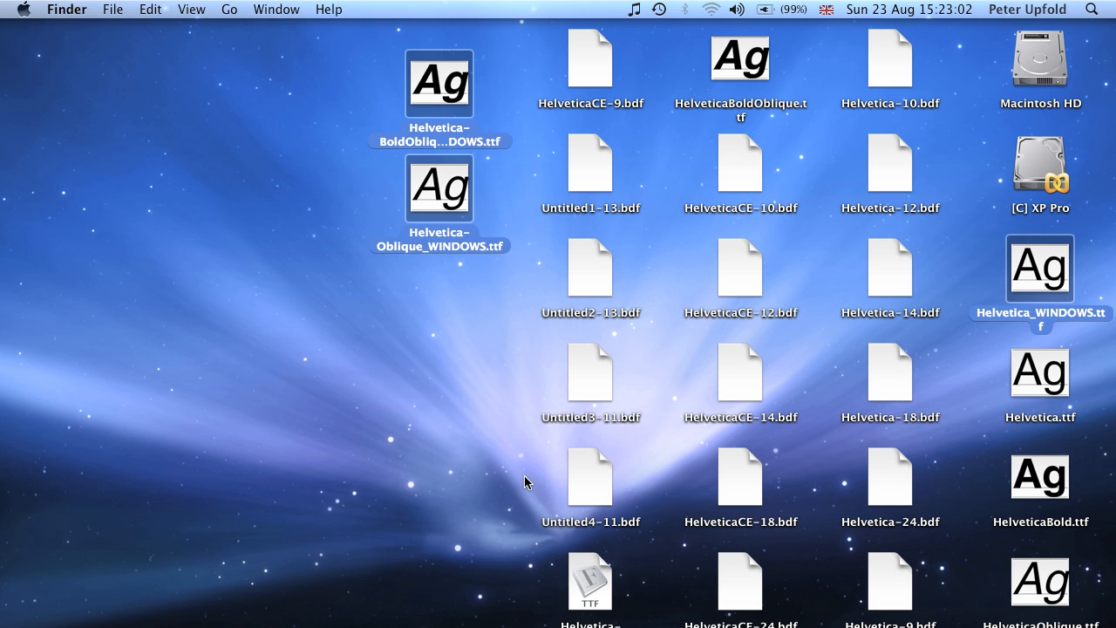
left_click(590, 581)
key("space")
key("space")
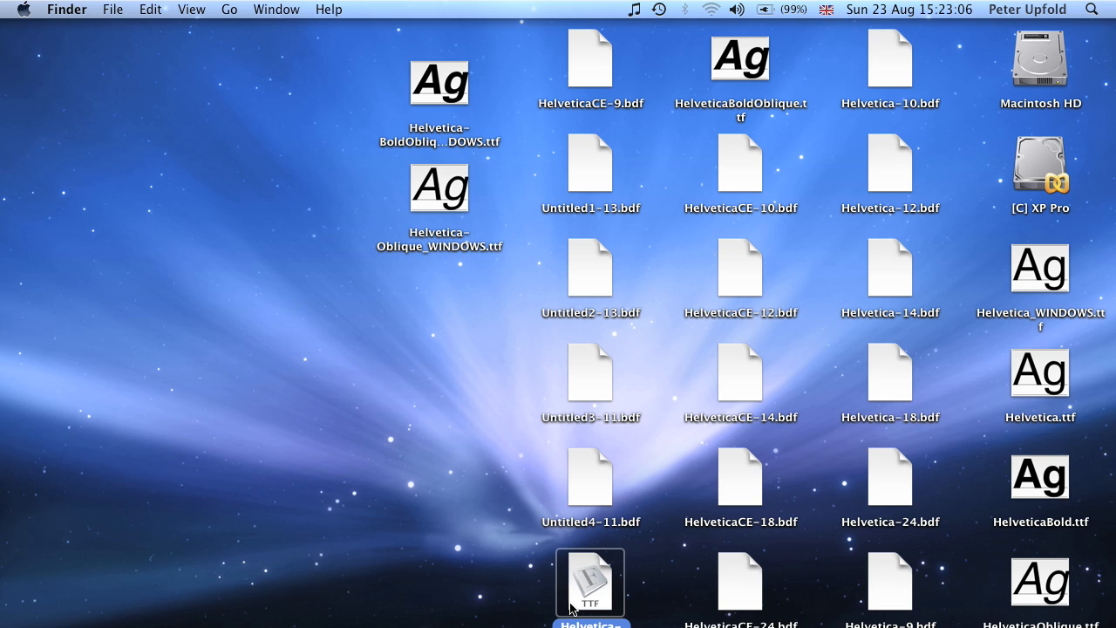